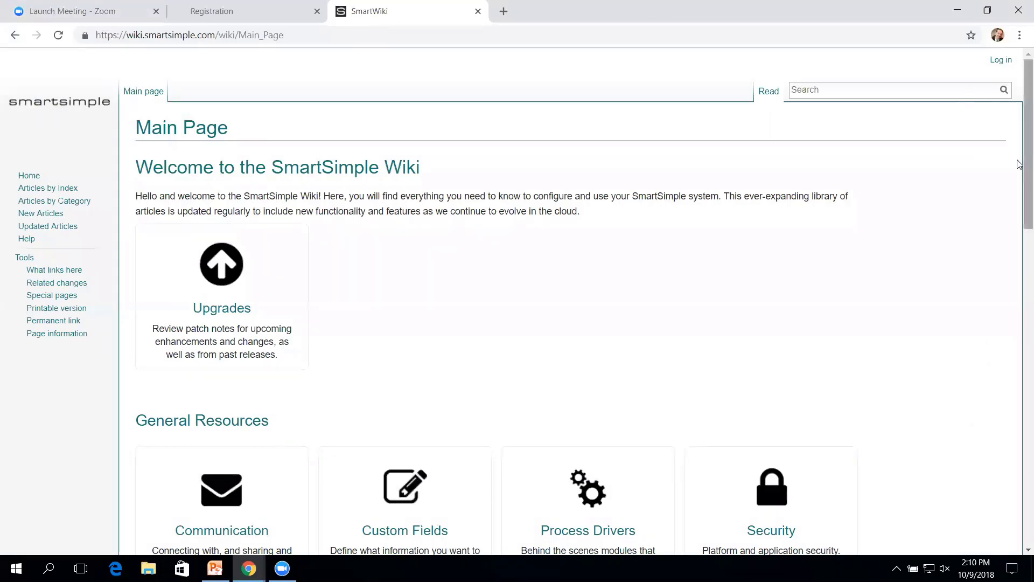
# Open the Signup Page article from the wiki's User Interface category.
pyautogui.moveTo(1020, 164)
pyautogui.mouseDown()
pyautogui.moveTo(1011, 269)
pyautogui.moveTo(1009, 156)
pyautogui.mouseUp()
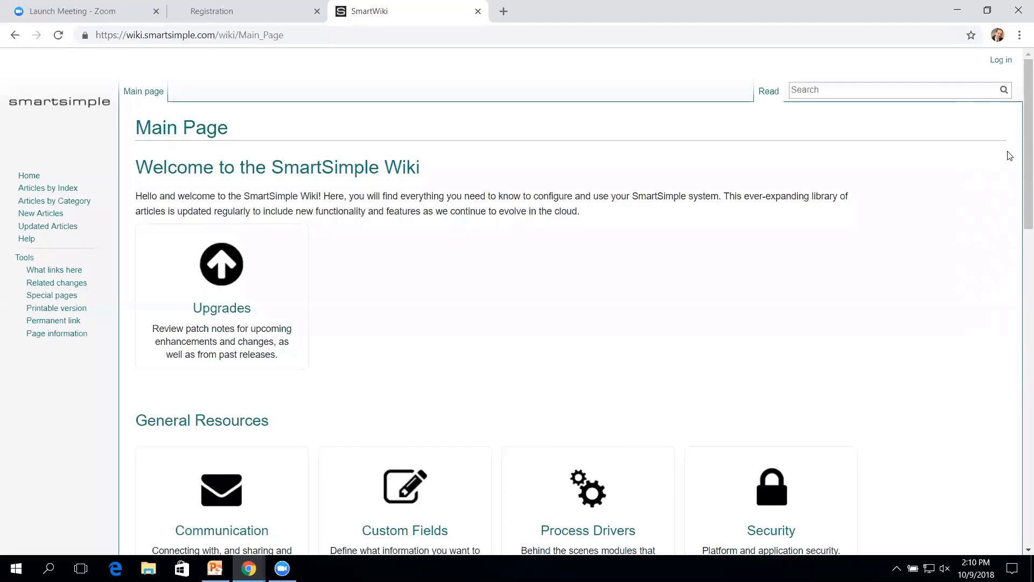
pyautogui.moveTo(1017, 160); pyautogui.dragTo(1017, 276)
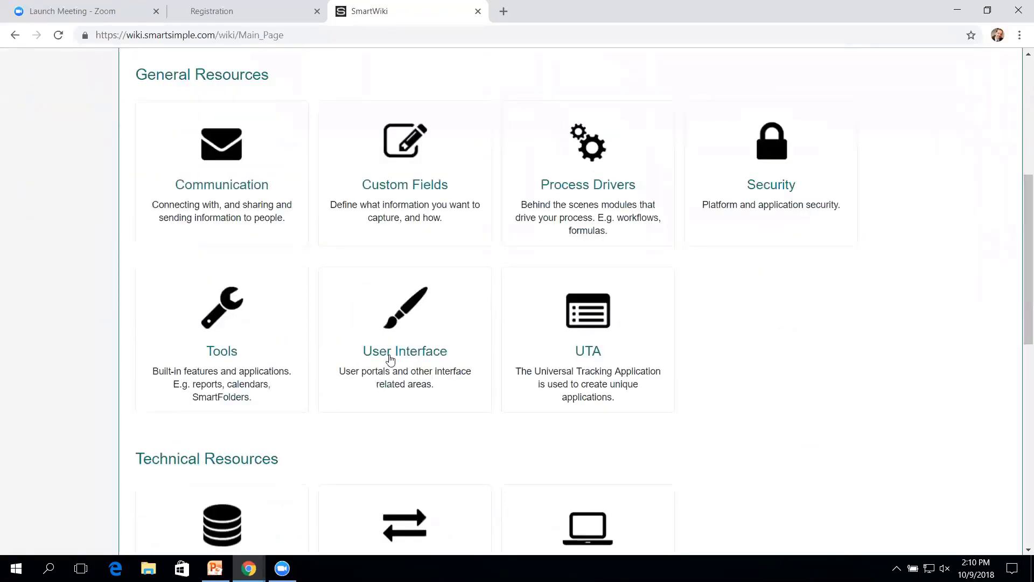
pyautogui.click(391, 357)
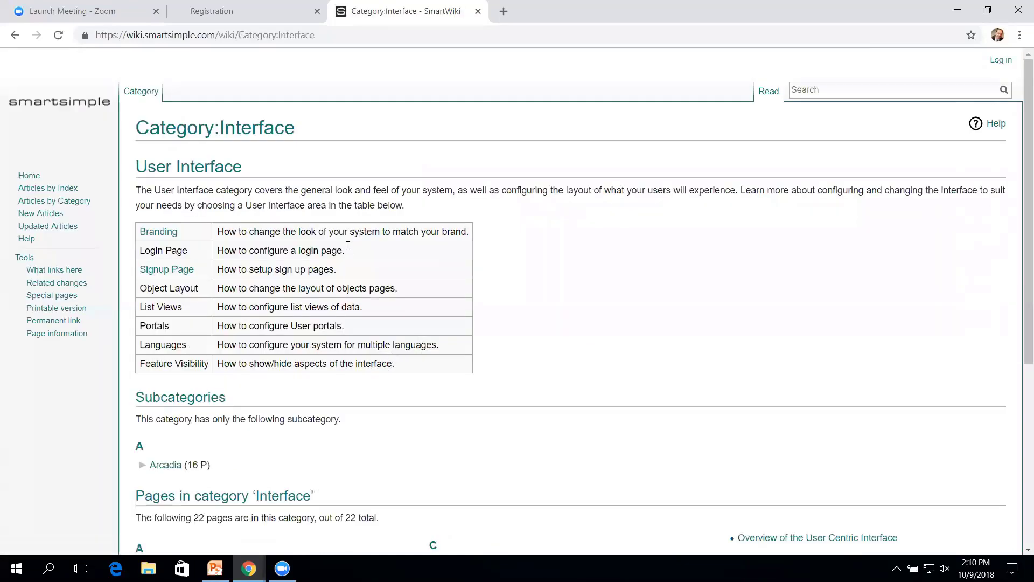
pyautogui.click(154, 273)
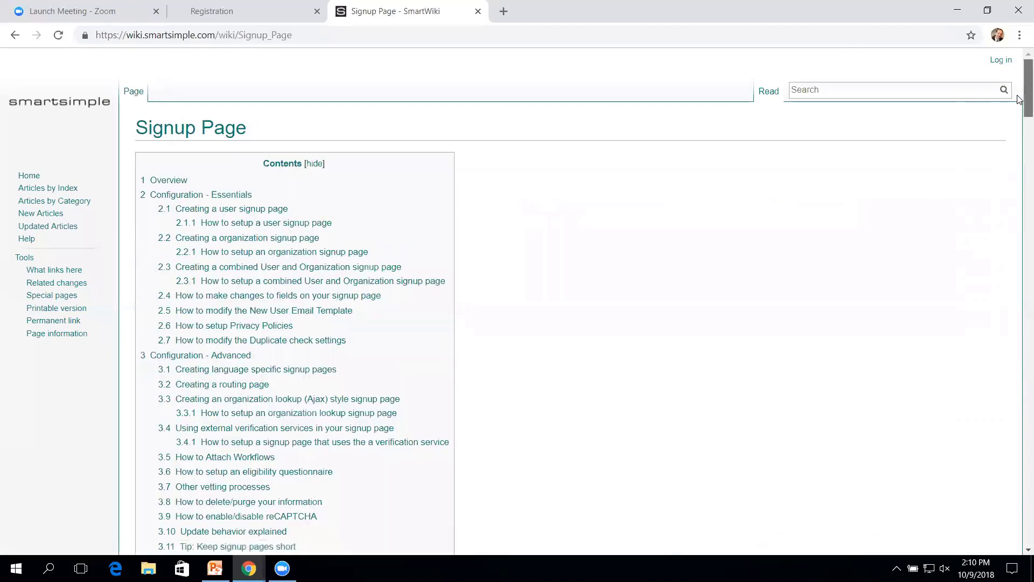
# Look through the Signup Page article's instructions for user, organization and combined signup pages, then return to its contents list.
pyautogui.scroll(-5, 1018, 155)
pyautogui.scroll(-8, 1018, 155)
pyautogui.scroll(12, 1018, 155)
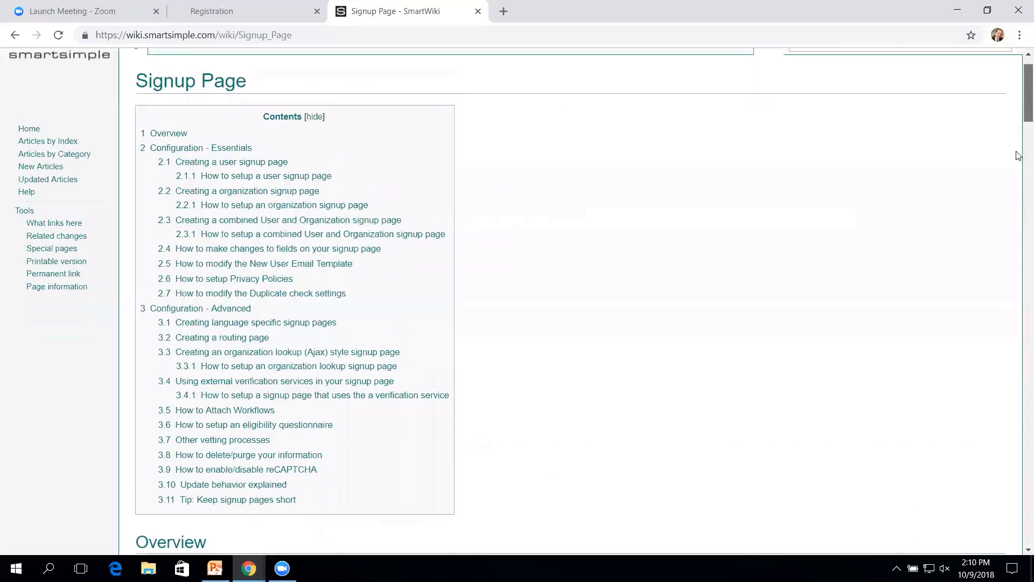
pyautogui.scroll(-5, 1009, 228)
pyautogui.scroll(-7, 1003, 301)
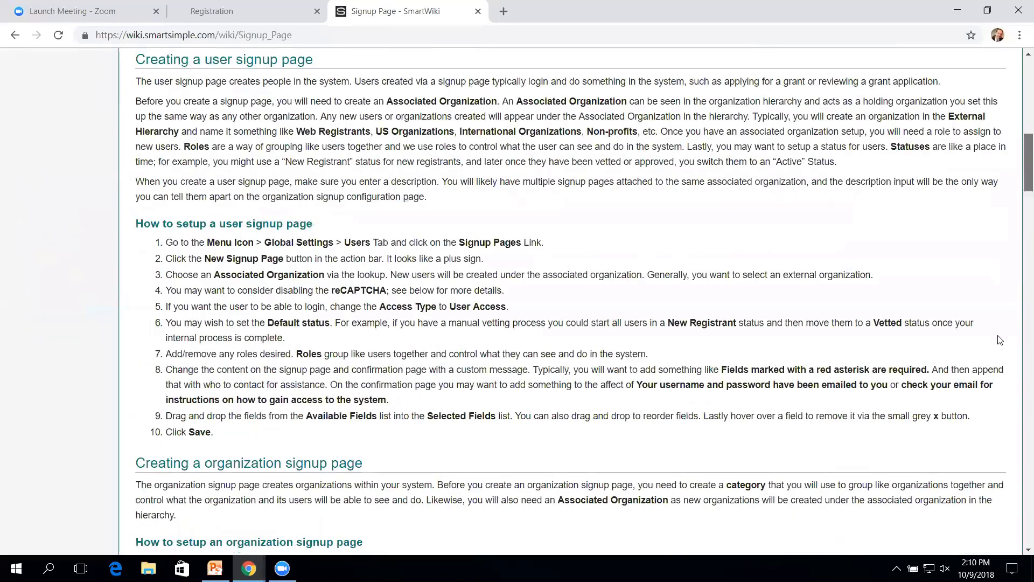
pyautogui.scroll(-15, 999, 340)
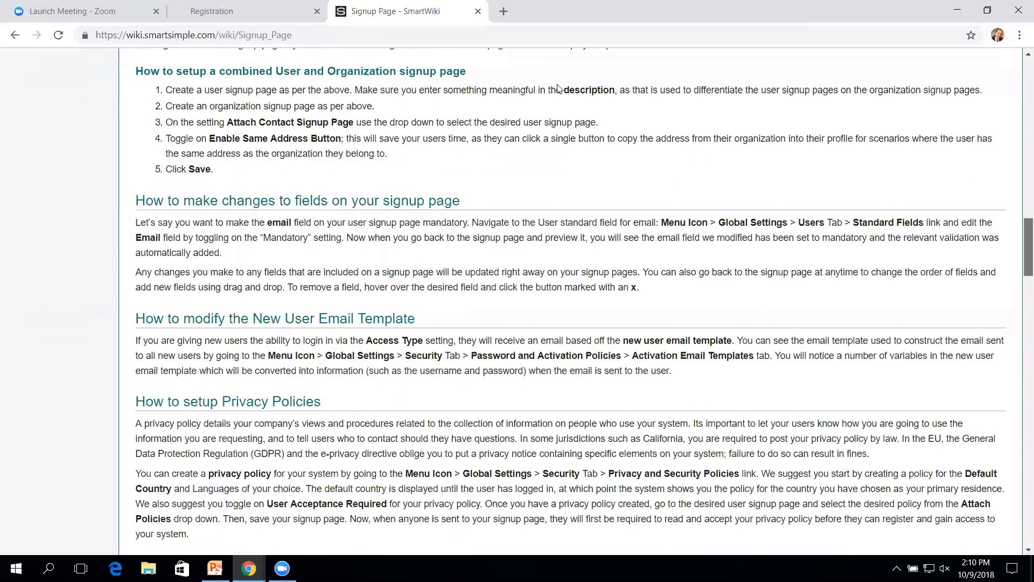
pyautogui.scroll(-16, 558, 88)
pyautogui.scroll(20, 231, 541)
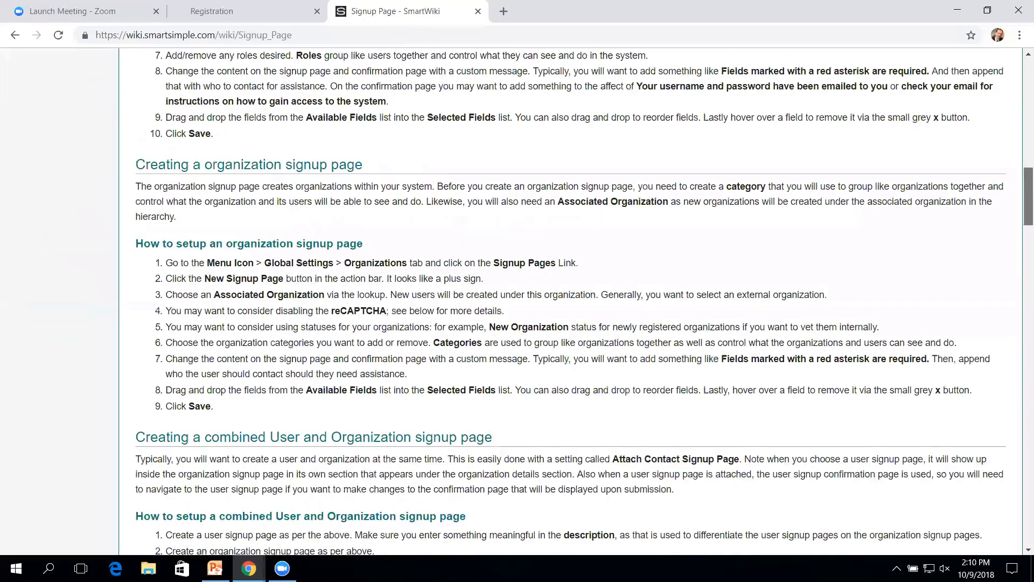
pyautogui.scroll(15, 571, 301)
# Switch to the PowerPoint presentation and show slide 14 on creating a user signup page.
pyautogui.hotkey('alt', 'Tab')
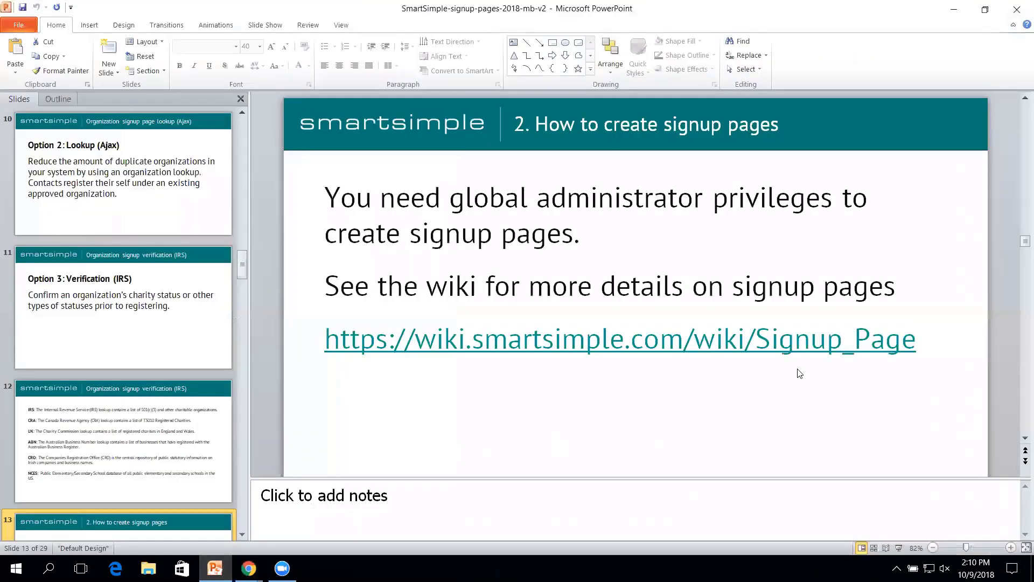
pyautogui.click(241, 535)
pyautogui.click(241, 535)
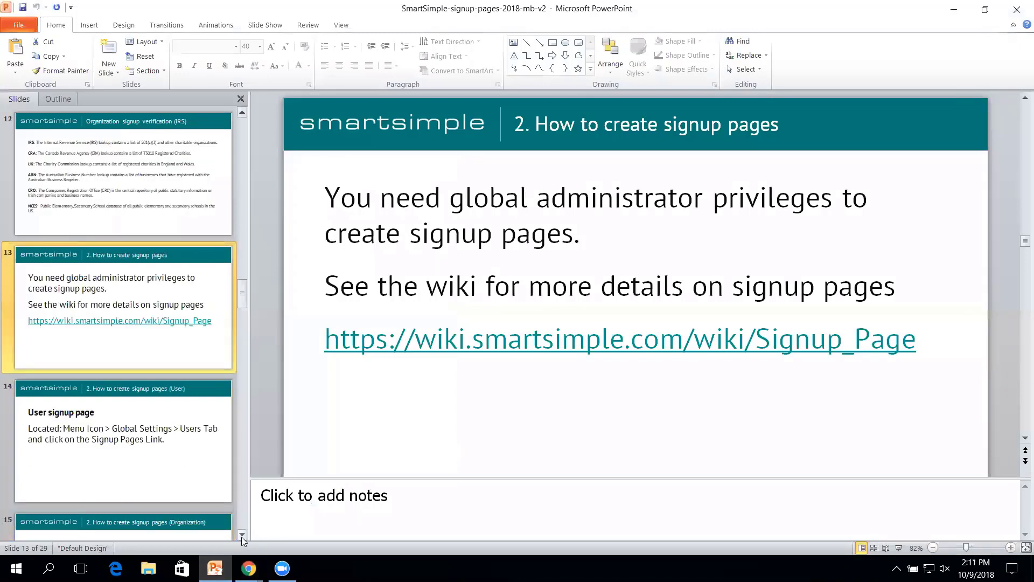
pyautogui.click(241, 534)
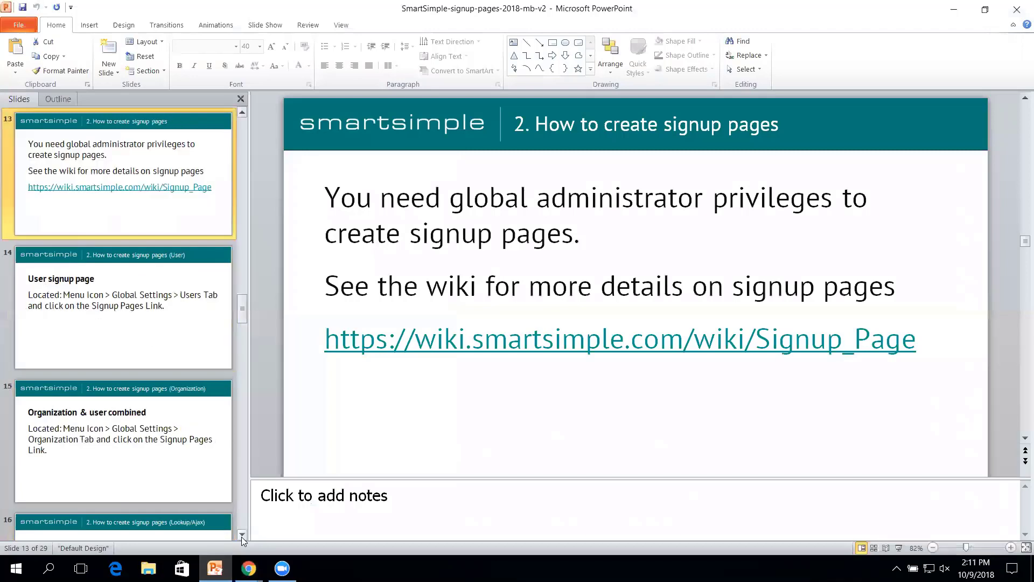
pyautogui.click(128, 353)
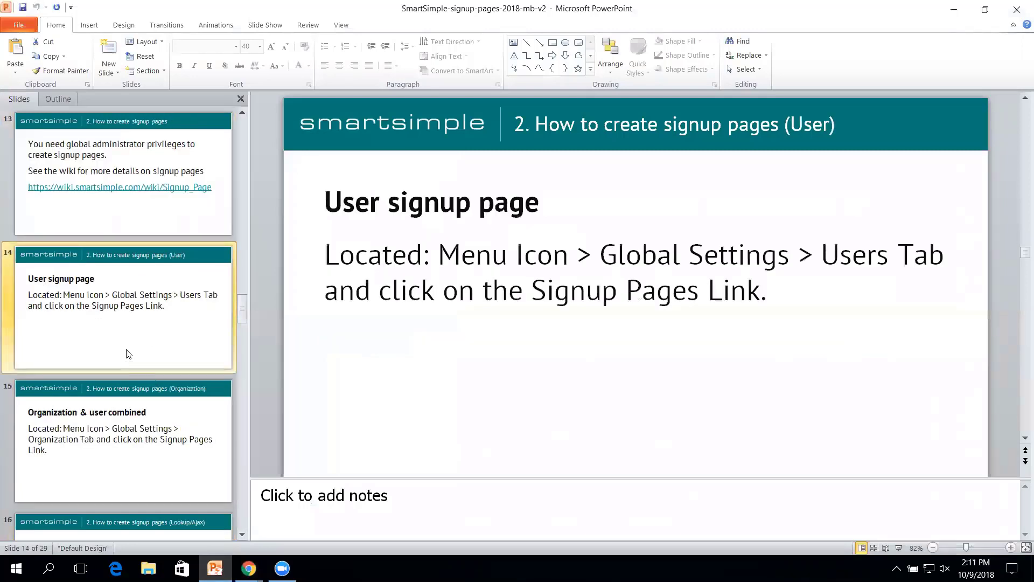
# Switch to the SmartSimple browser window and open the Basic User Signup Page for editing from the Users signup pages in Global Settings.
pyautogui.moveTo(249, 569)
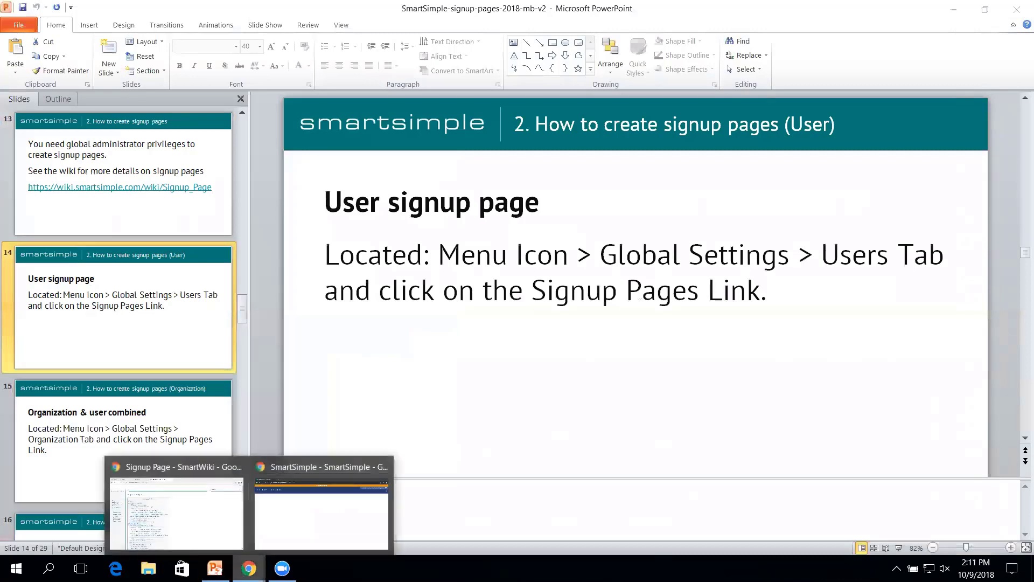
pyautogui.click(335, 517)
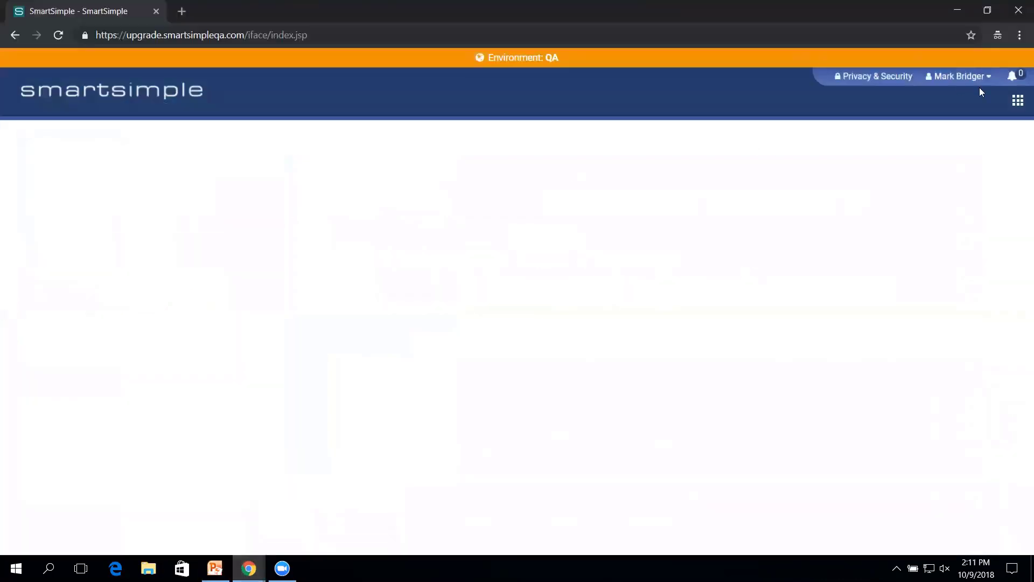
pyautogui.click(1016, 104)
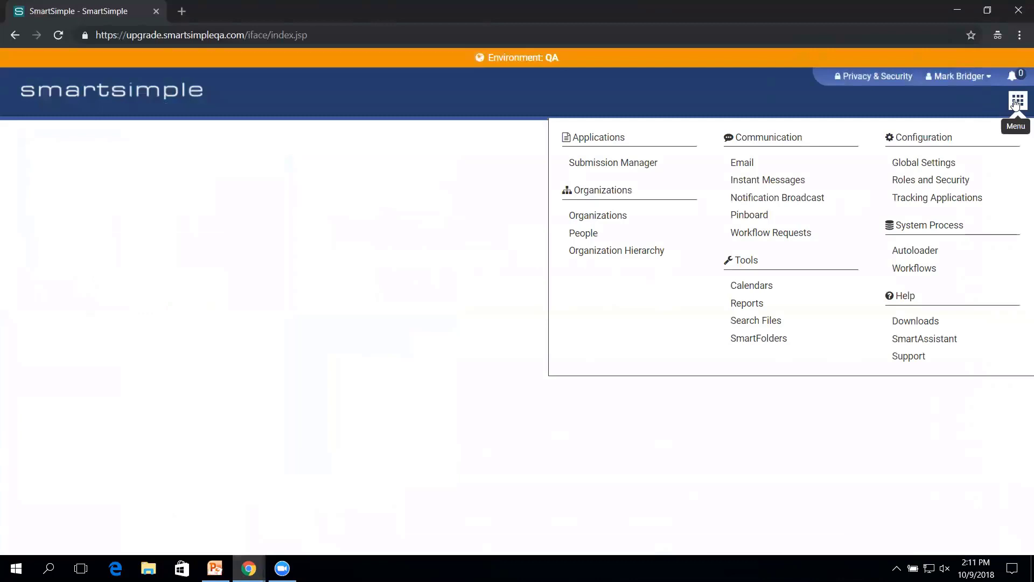
pyautogui.click(922, 162)
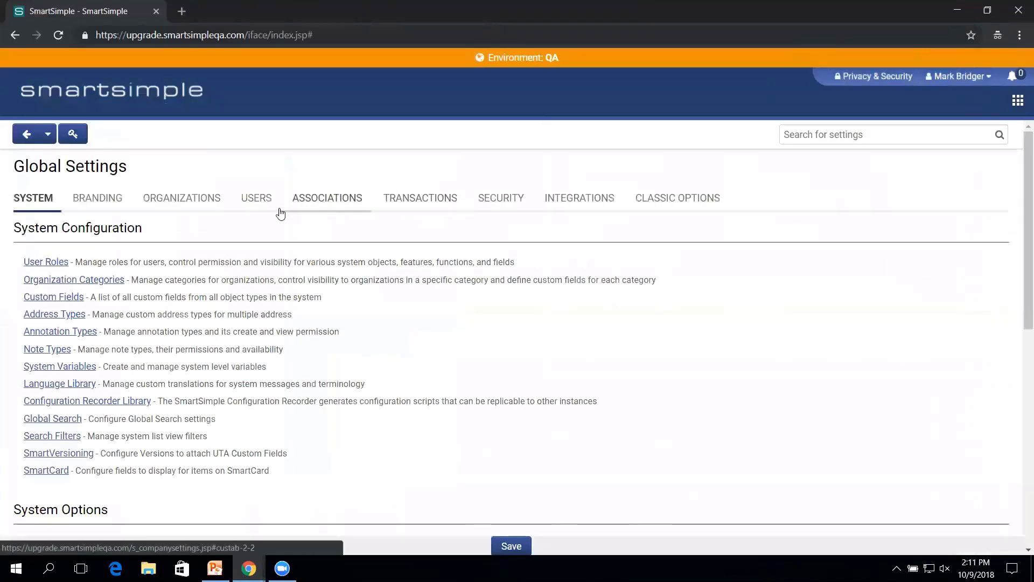
pyautogui.click(259, 200)
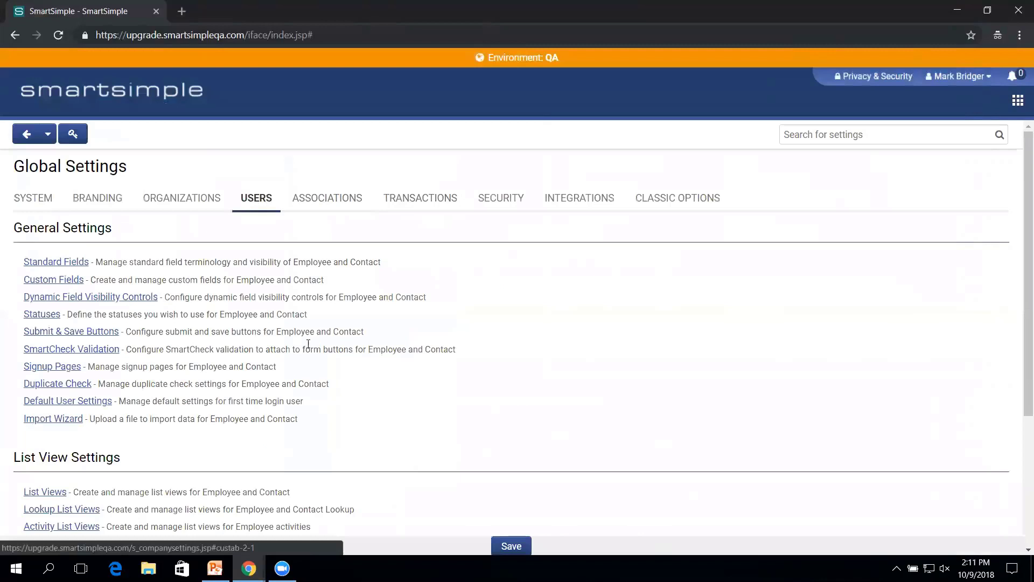
pyautogui.click(48, 372)
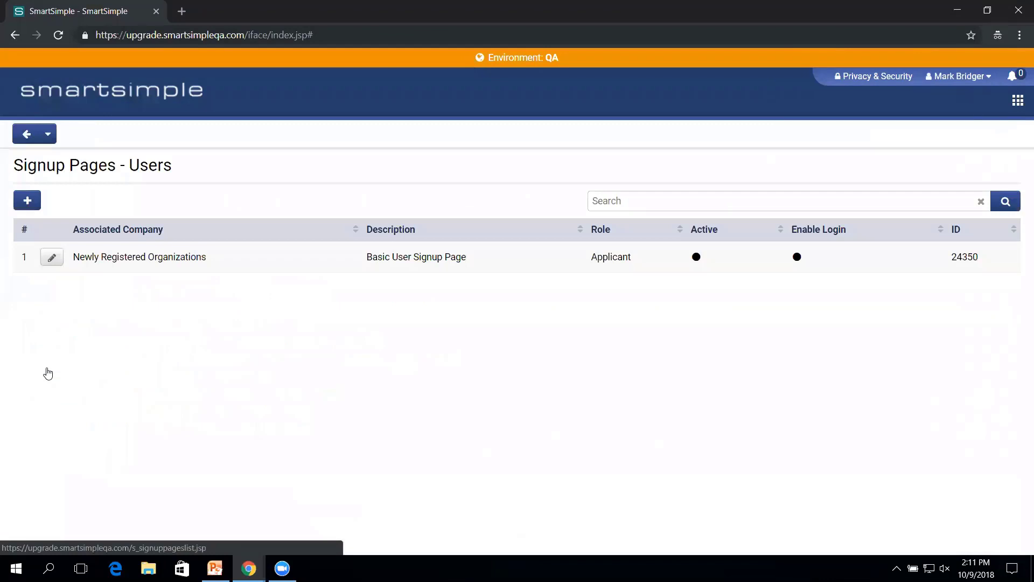
pyautogui.click(53, 262)
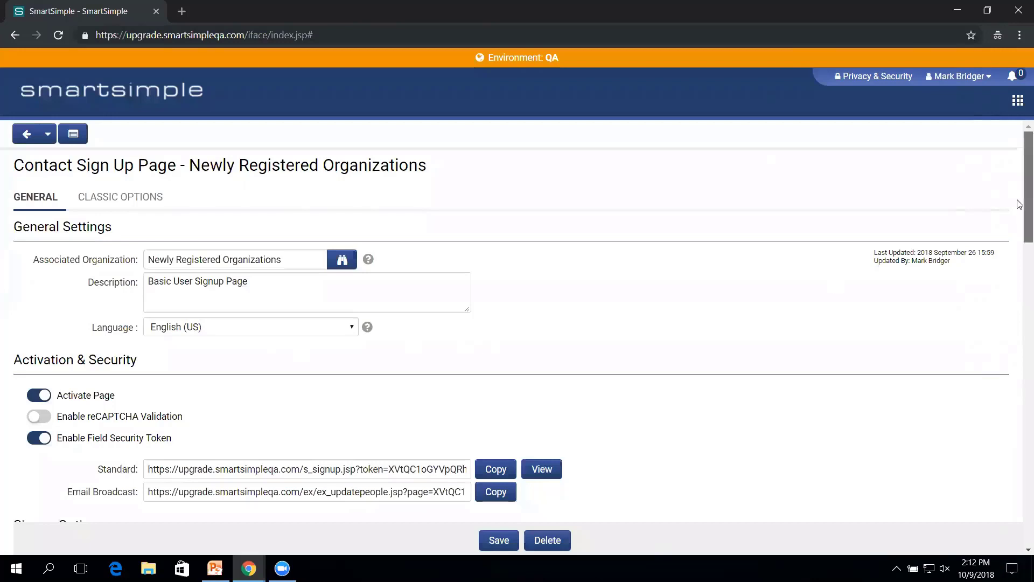
# Examine the signup page's activation and security settings and its duplicate check field options.
pyautogui.scroll(-2, 1018, 250)
pyautogui.scroll(-2, 1017, 250)
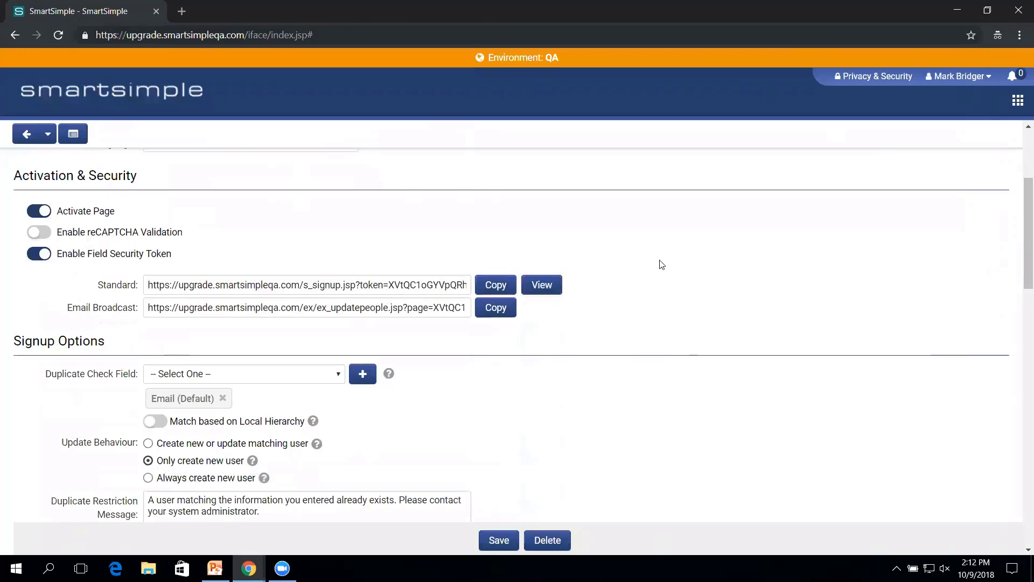
pyautogui.moveTo(1020, 253); pyautogui.dragTo(1019, 292)
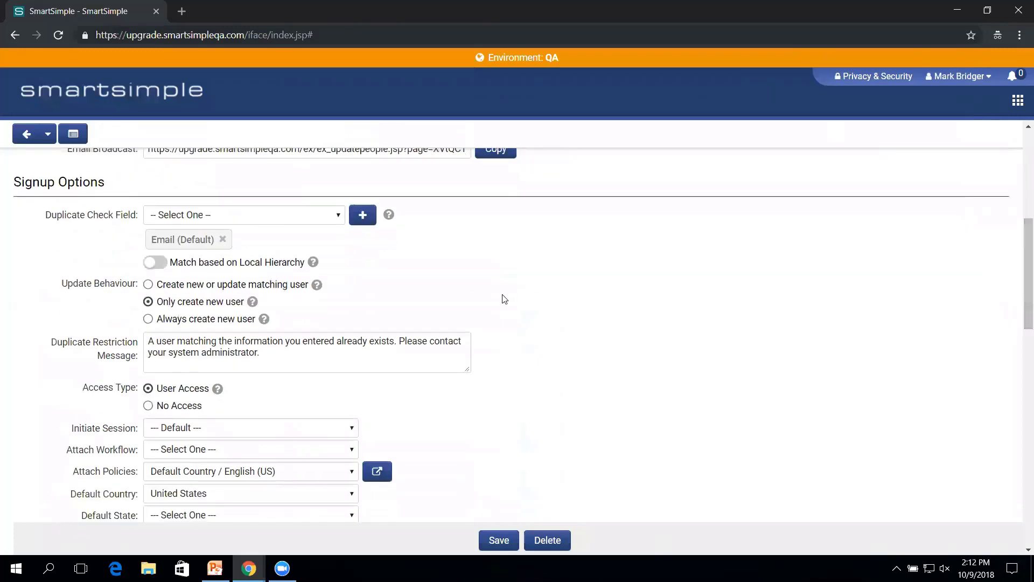
pyautogui.moveTo(45, 215); pyautogui.dragTo(112, 215)
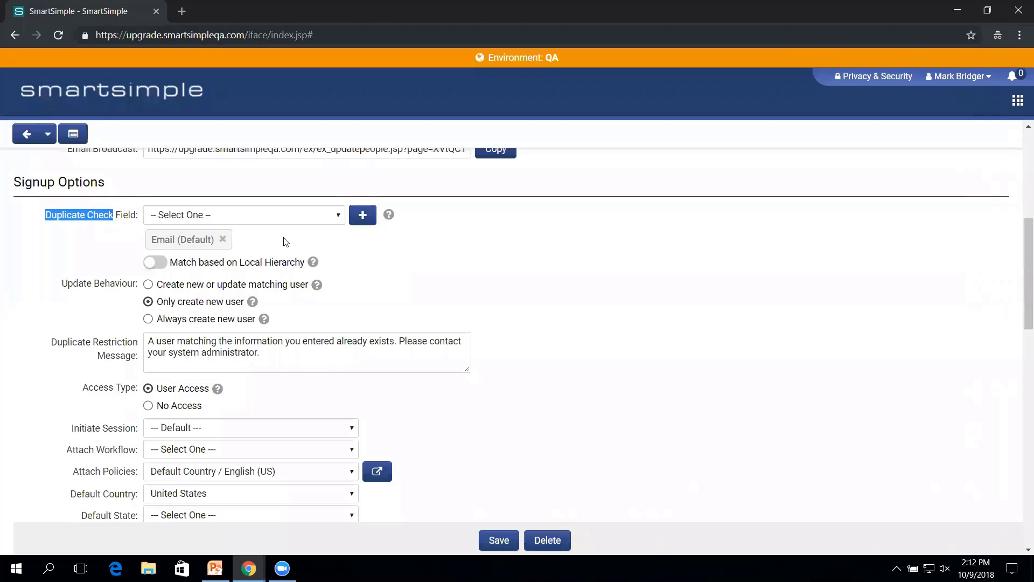
pyautogui.click(330, 215)
pyautogui.click(464, 261)
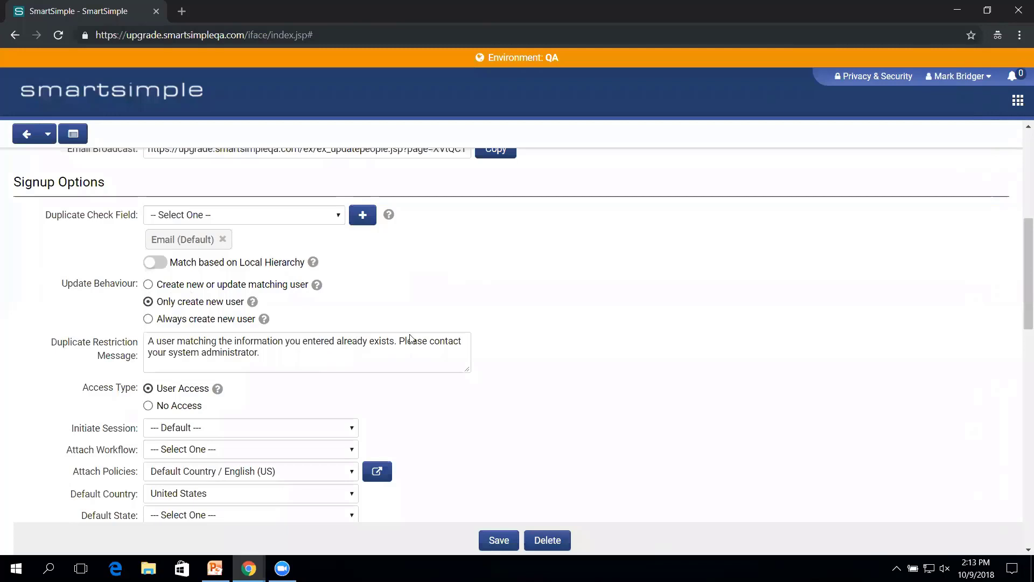
# Review the signup page's access type, policy, default status, roles, page layout and page content settings.
pyautogui.moveTo(1025, 306); pyautogui.dragTo(1020, 326)
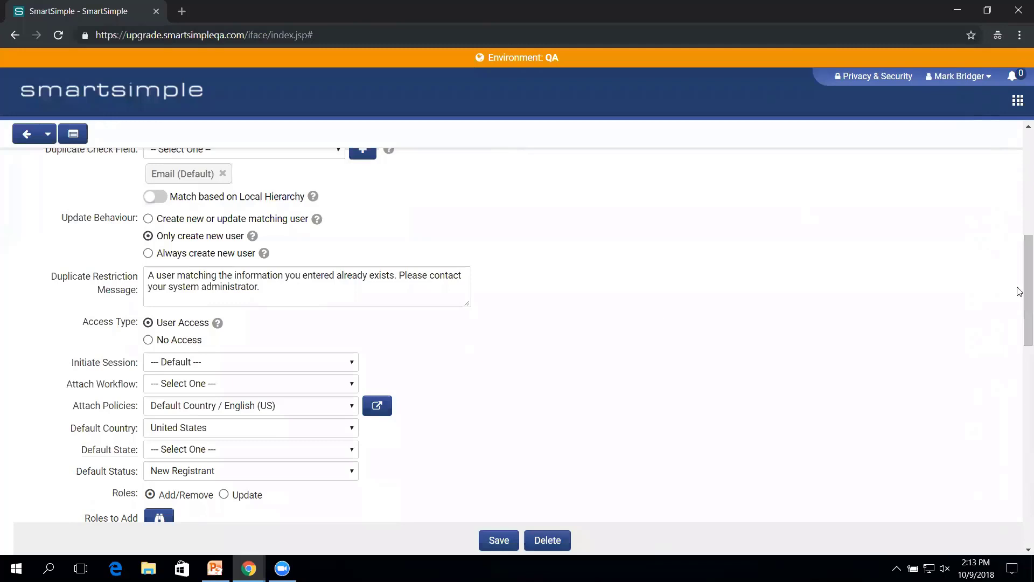
pyautogui.moveTo(1020, 310); pyautogui.dragTo(1019, 330)
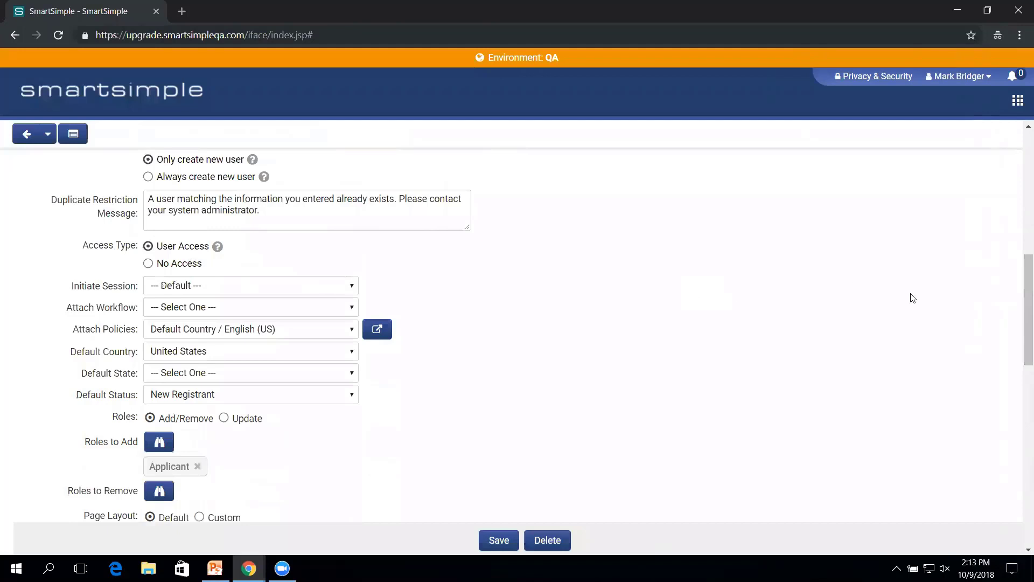
pyautogui.moveTo(1020, 293); pyautogui.dragTo(1010, 349)
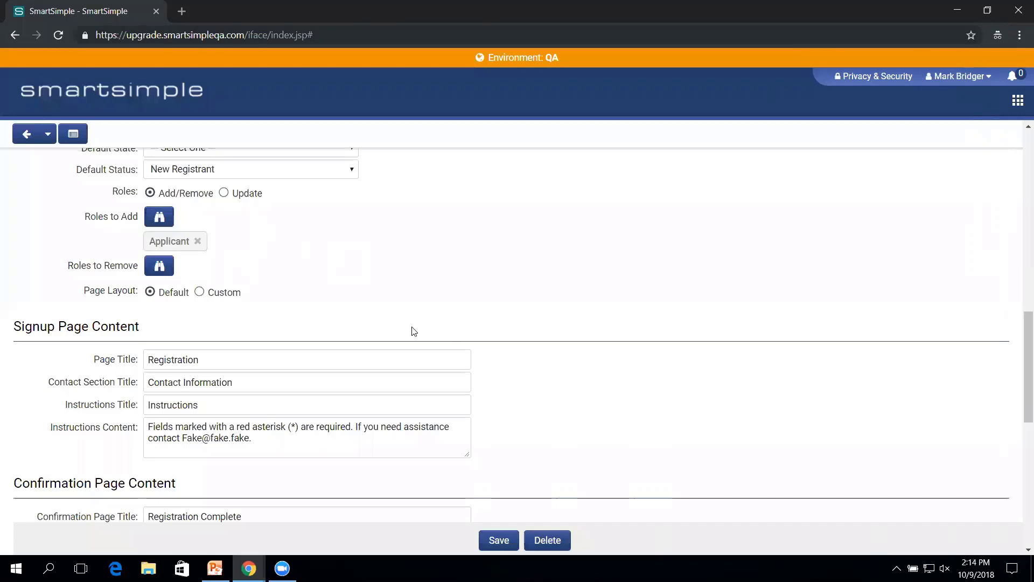
pyautogui.moveTo(78, 297)
pyautogui.mouseDown()
pyautogui.moveTo(120, 300)
pyautogui.moveTo(82, 295)
pyautogui.mouseUp()
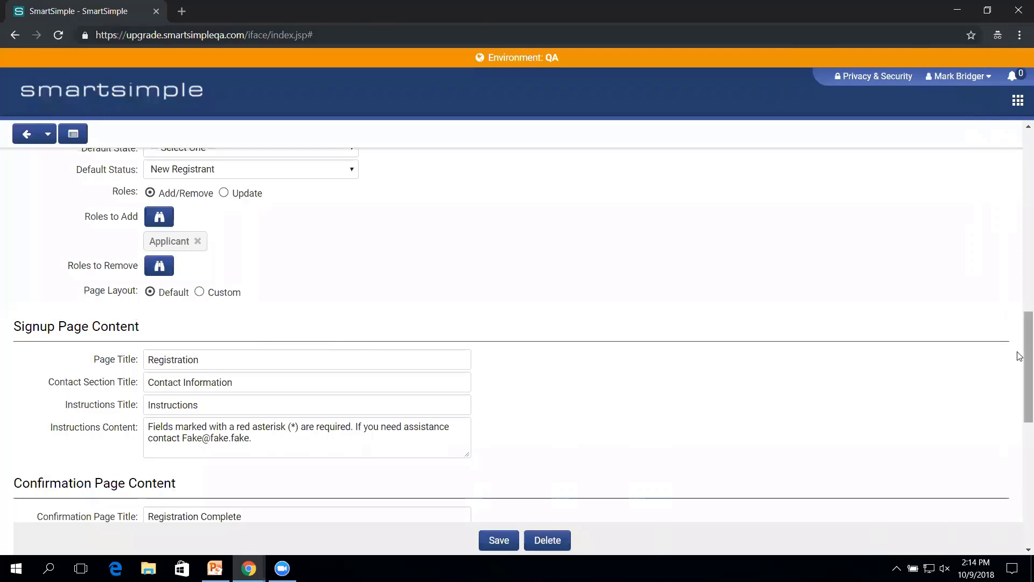
pyautogui.scroll(-1, 1017, 360)
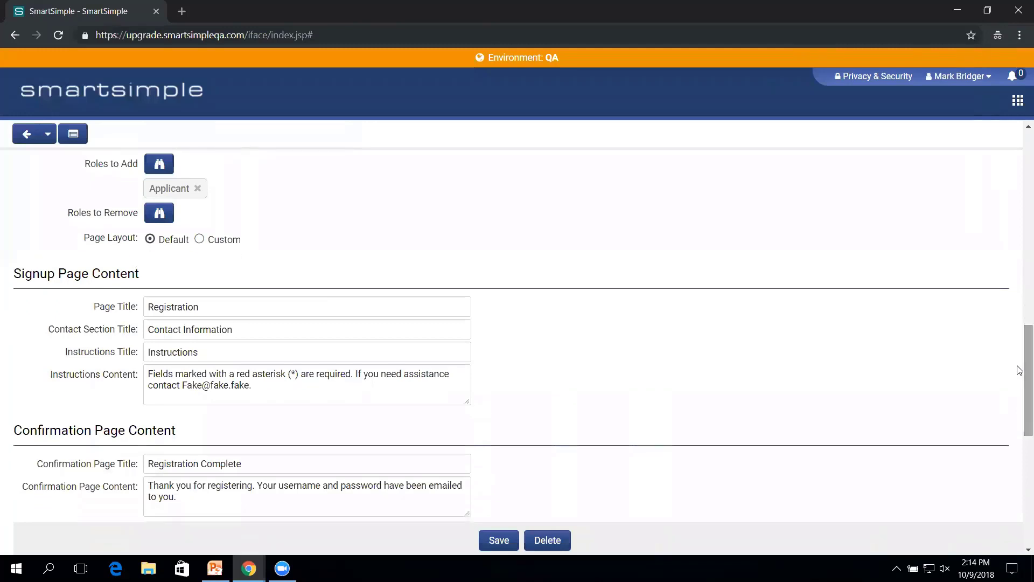
pyautogui.scroll(-1, 1018, 374)
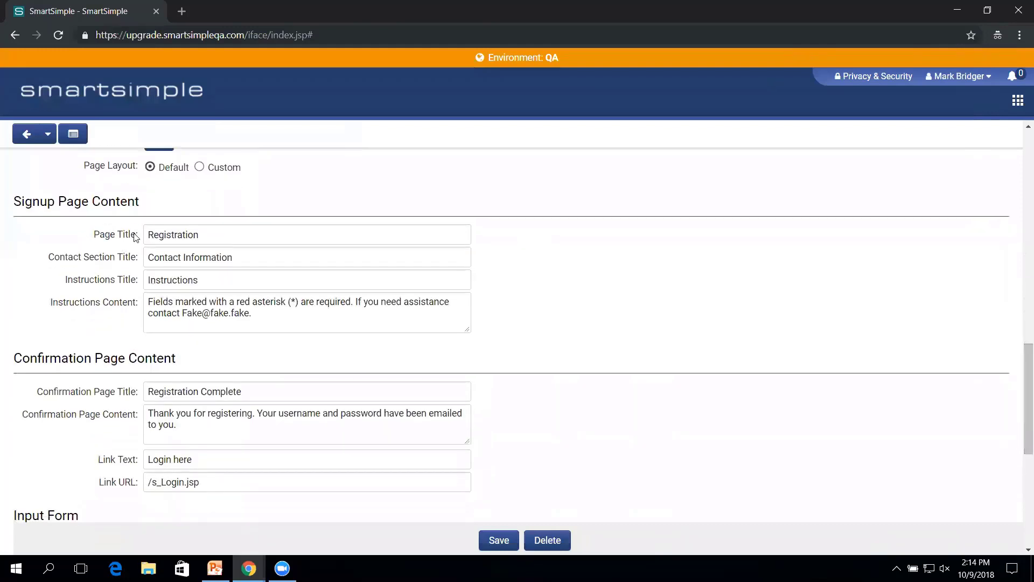
# Switch to the Registration page in the other browser window and view its page title, section headings and instructions.
pyautogui.moveTo(248, 568)
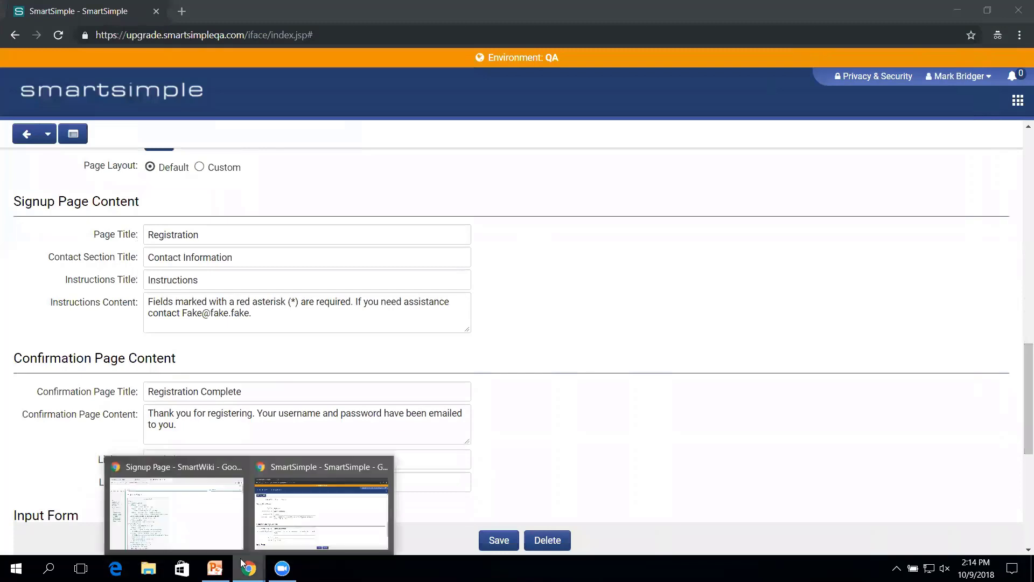
pyautogui.moveTo(183, 510)
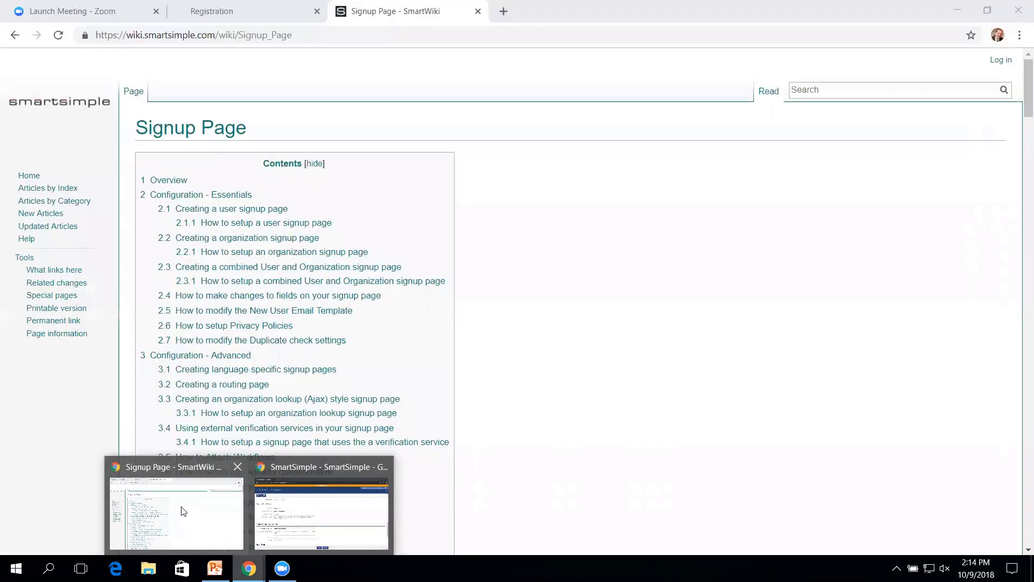
pyautogui.click(131, 527)
pyautogui.click(194, 5)
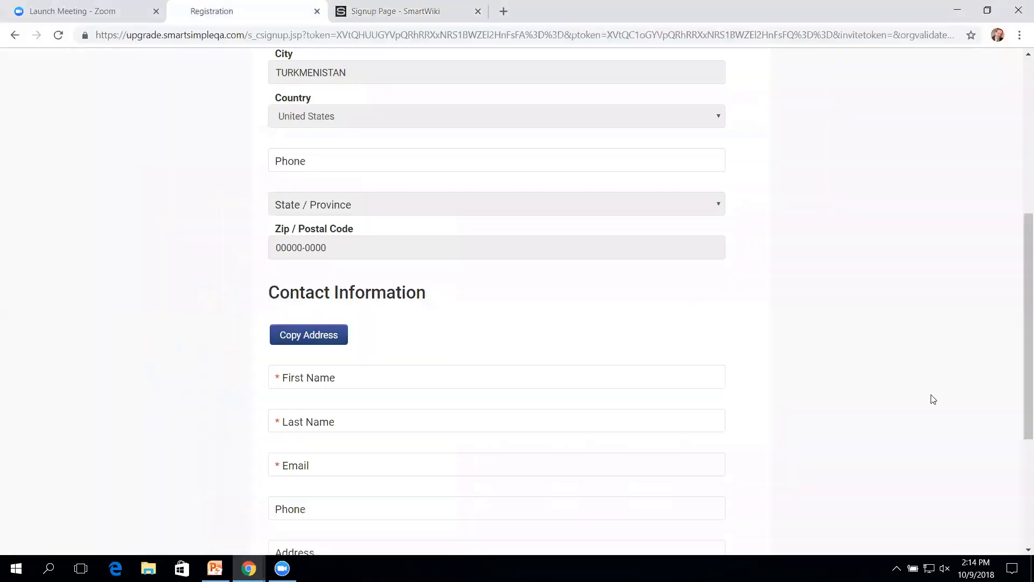
pyautogui.scroll(7, 1019, 224)
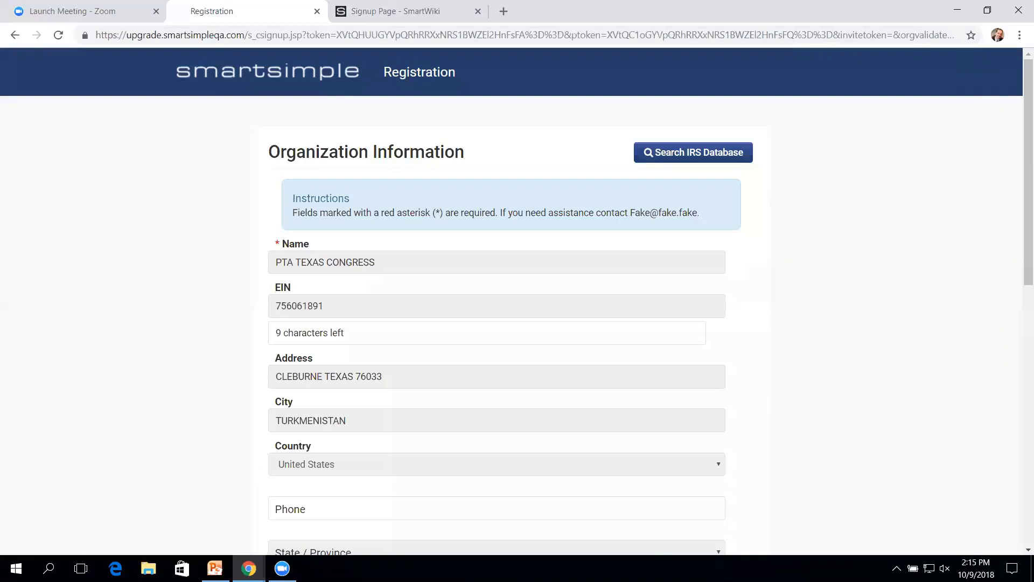
# Return to the signup page configuration and examine the Confirmation Page Content and Input Form sections.
pyautogui.moveTo(248, 568)
pyautogui.click(314, 511)
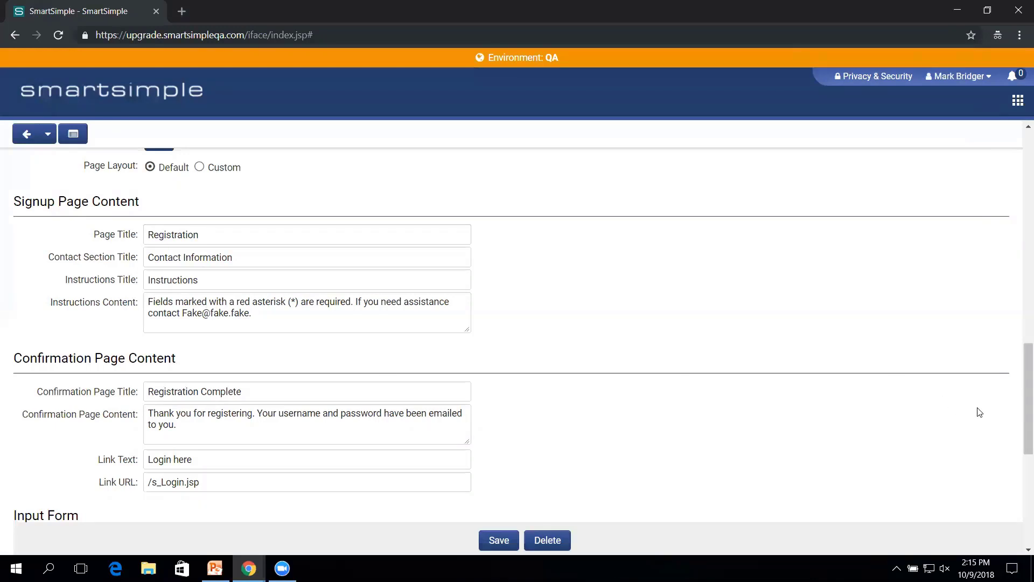
pyautogui.scroll(-3, 1020, 407)
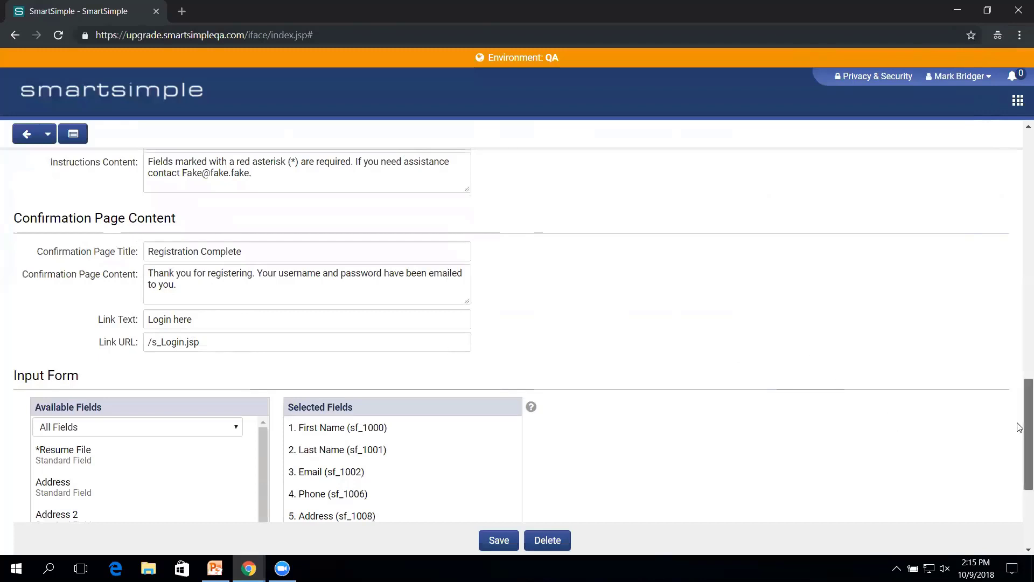
# Add the Phone Ext. standard field to the signup page's selected input form fields.
pyautogui.moveTo(1019, 428); pyautogui.dragTo(1019, 478)
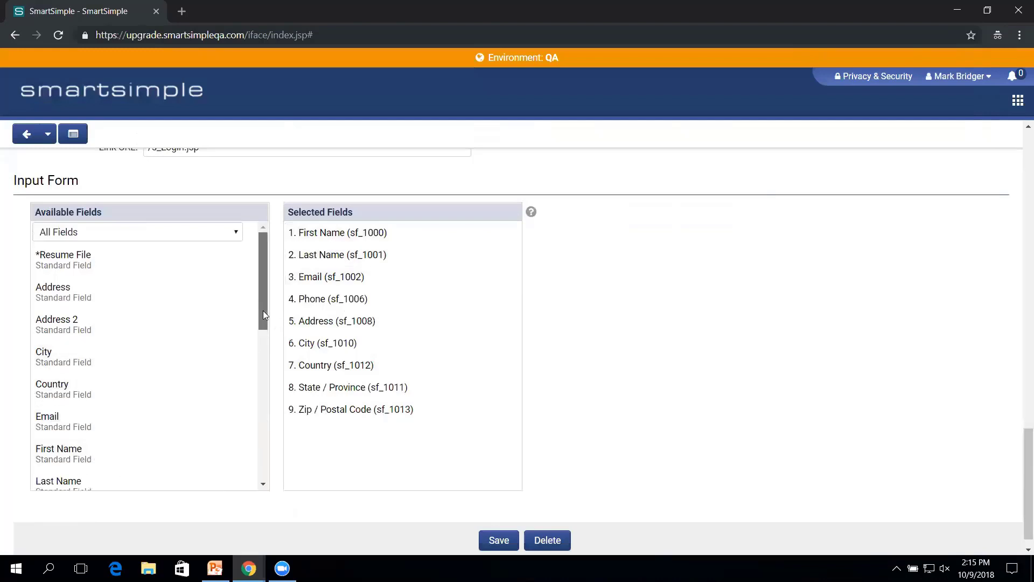
pyautogui.moveTo(263, 314); pyautogui.dragTo(261, 384)
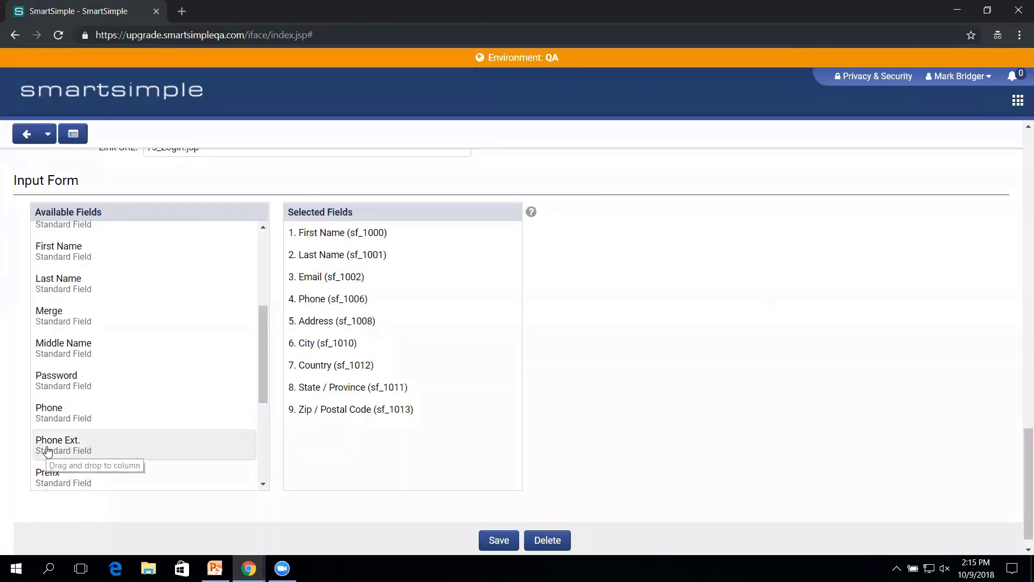
pyautogui.moveTo(48, 450); pyautogui.dragTo(316, 485)
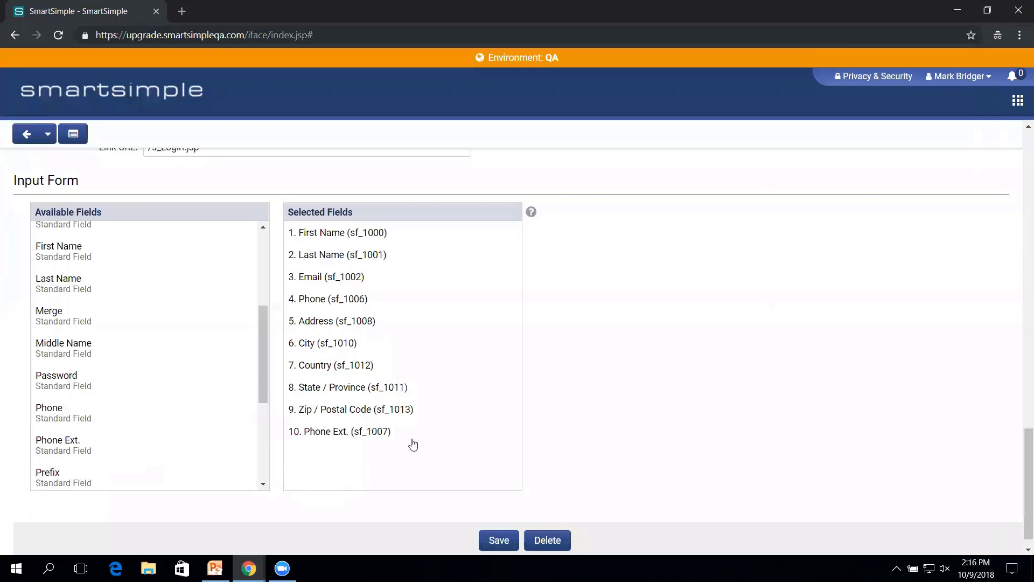
# Move the Phone Ext. field above First Name in the selected fields, and remove it from the input form.
pyautogui.moveTo(385, 431); pyautogui.dragTo(384, 240)
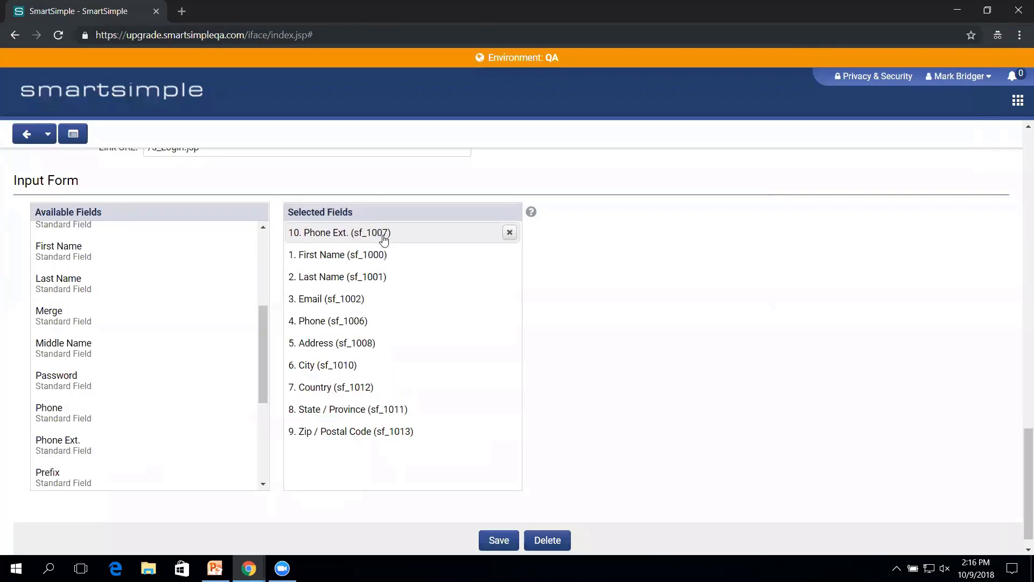
pyautogui.click(509, 232)
pyautogui.click(499, 332)
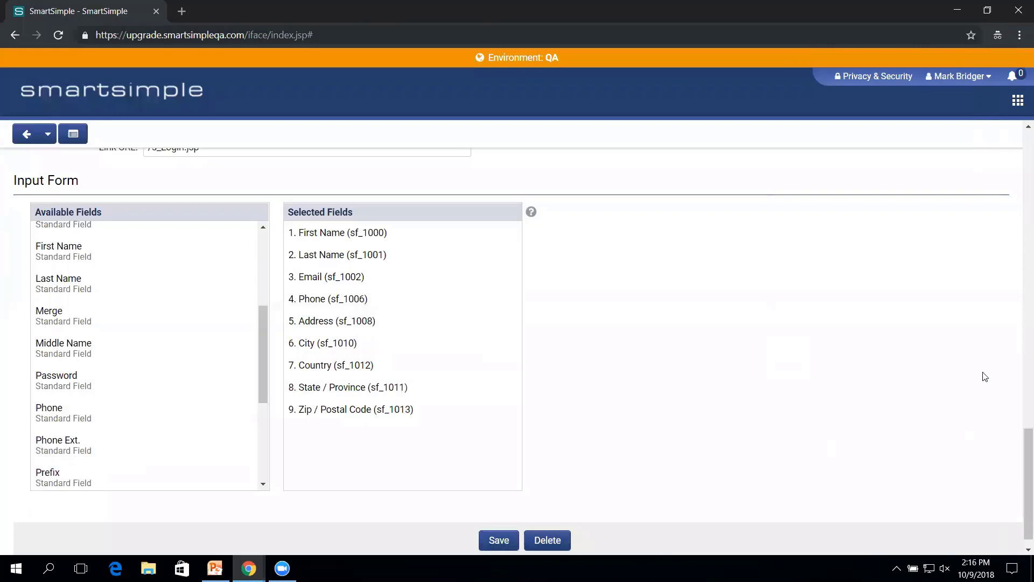
# Switch to the PowerPoint presentation and display the "Organization & user combined" slide.
pyautogui.moveTo(1017, 441); pyautogui.dragTo(1000, 15)
pyautogui.scroll(1, 1019, 268)
pyautogui.scroll(15, 1019, 268)
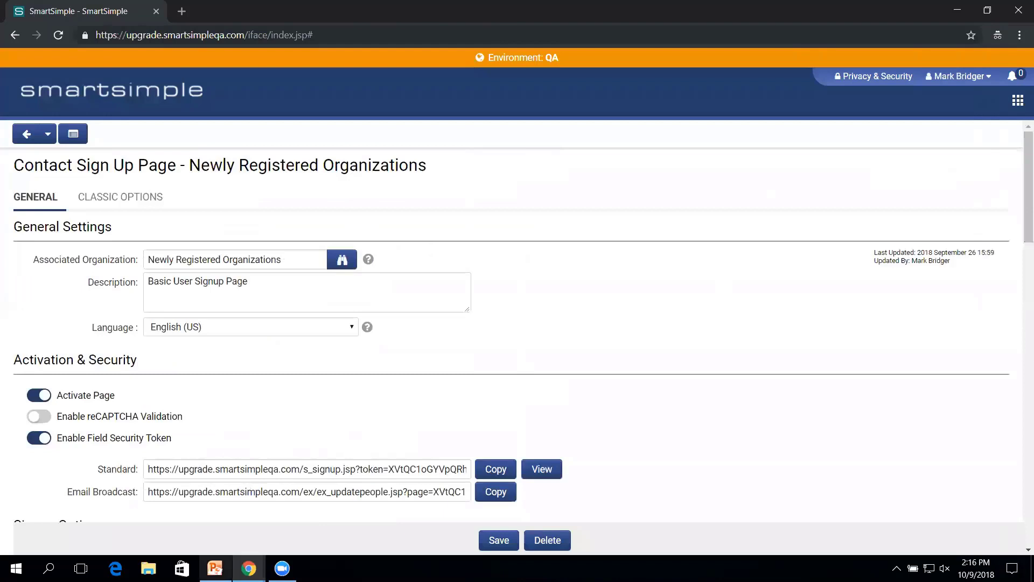
pyautogui.click(215, 568)
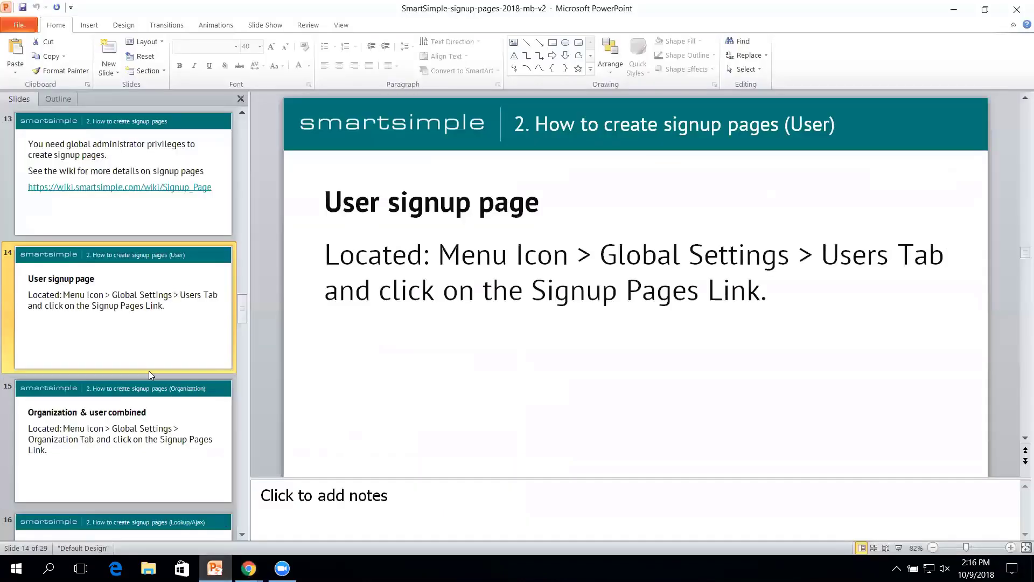
pyautogui.click(91, 476)
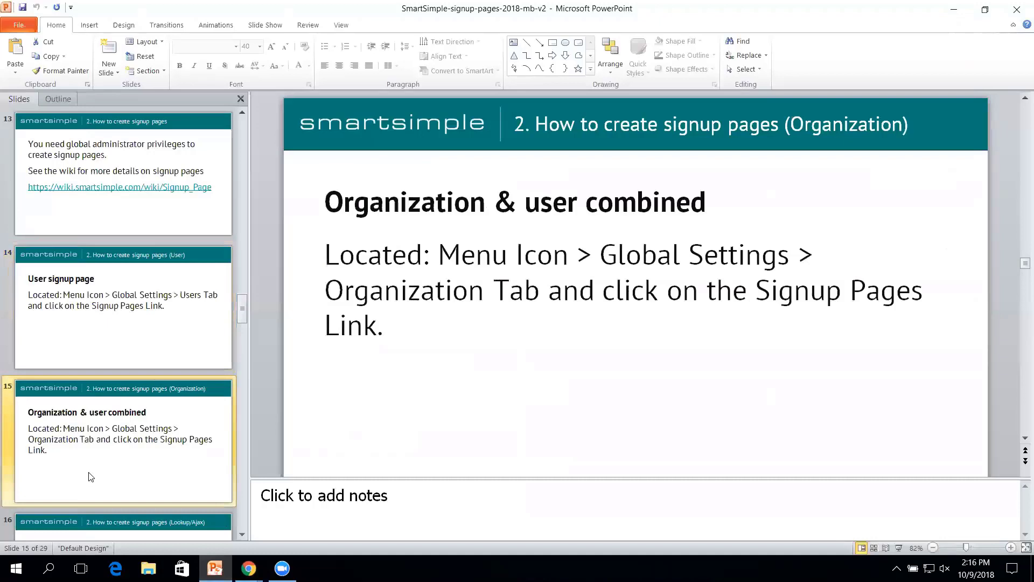
# Switch back to SmartSimple in Chrome and open the International Organization signup page from the organization signup pages in Global Settings.
pyautogui.click(249, 568)
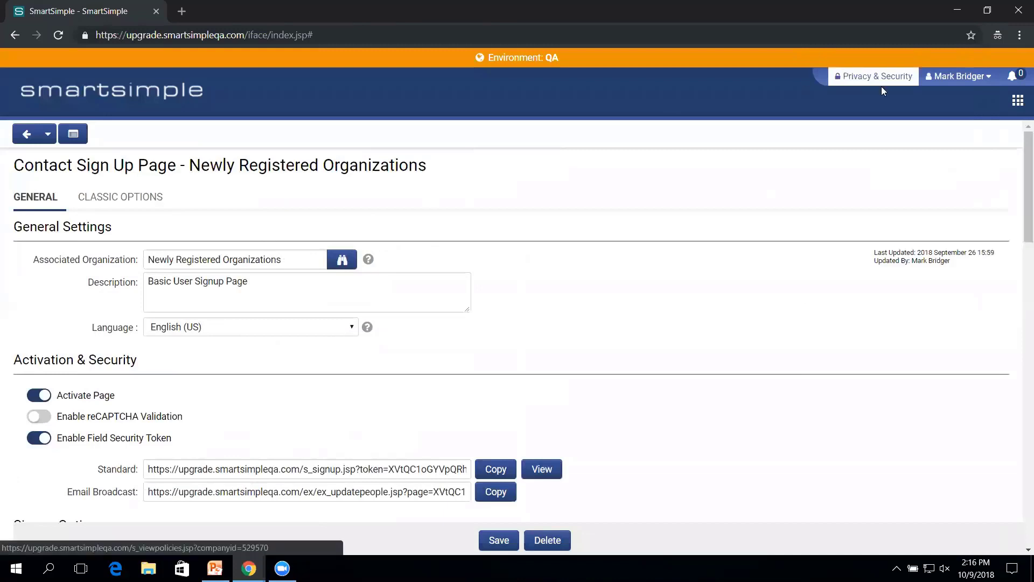
pyautogui.click(1019, 107)
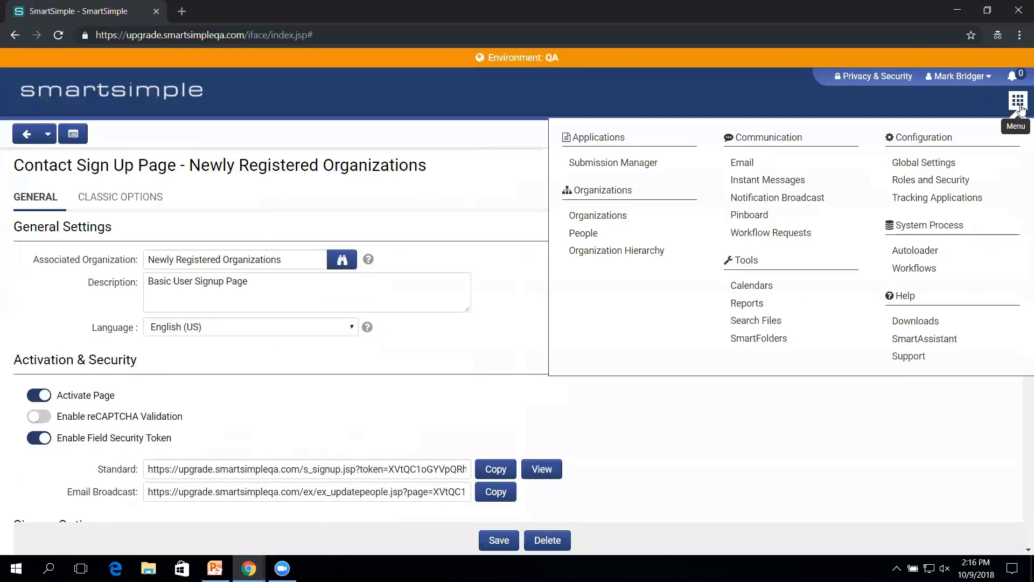
pyautogui.click(932, 167)
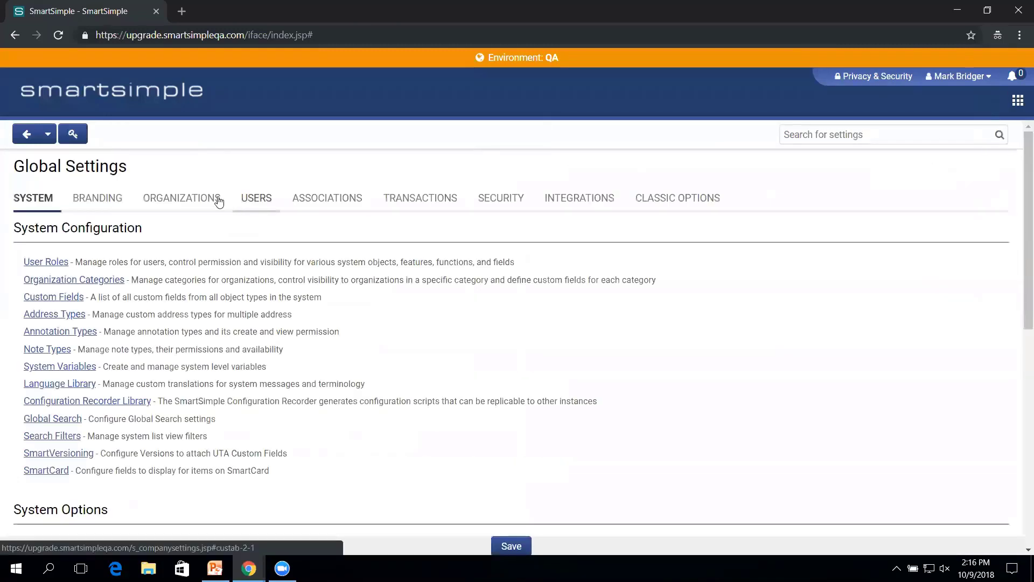
pyautogui.click(202, 198)
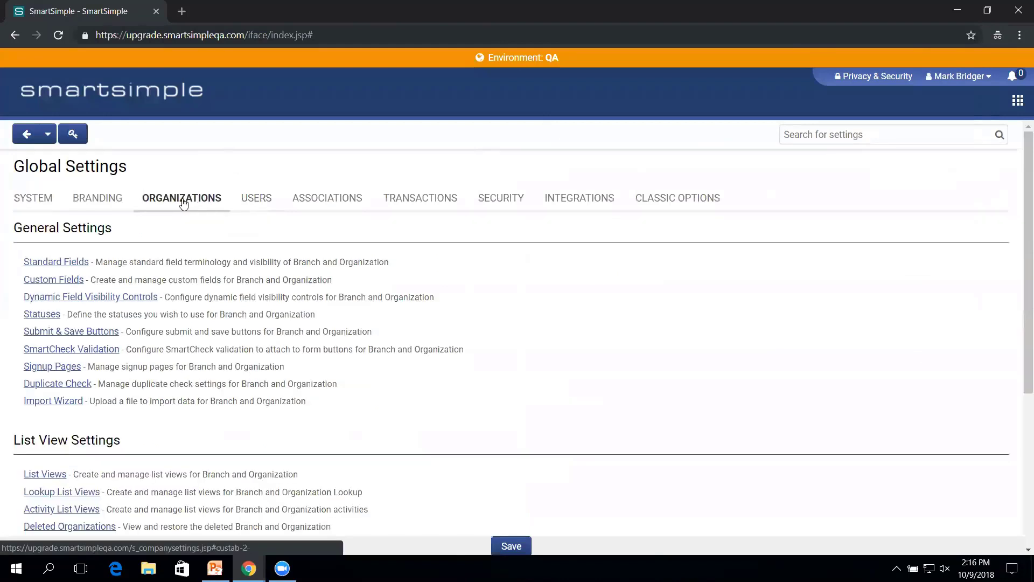
pyautogui.click(52, 370)
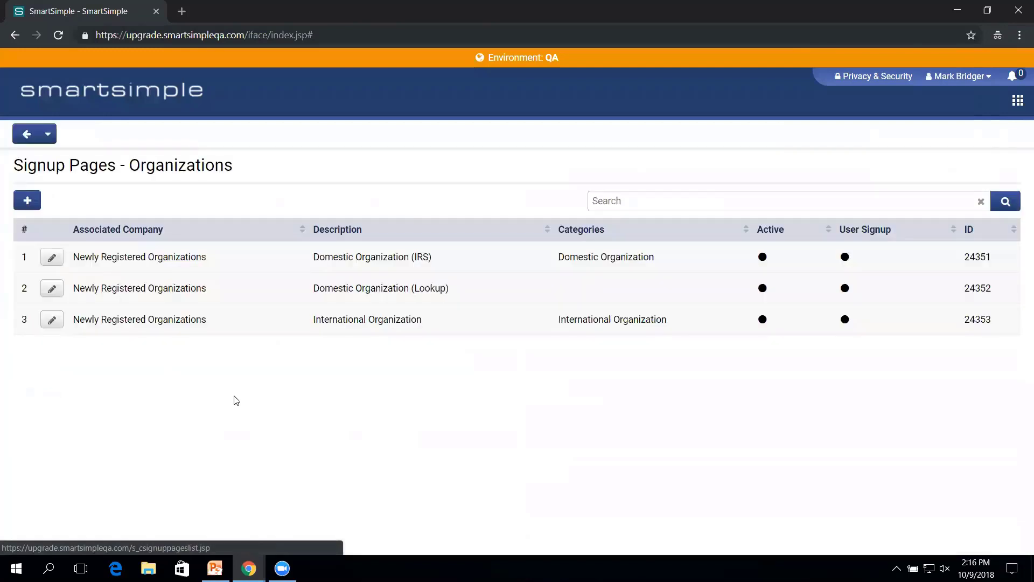
pyautogui.click(51, 320)
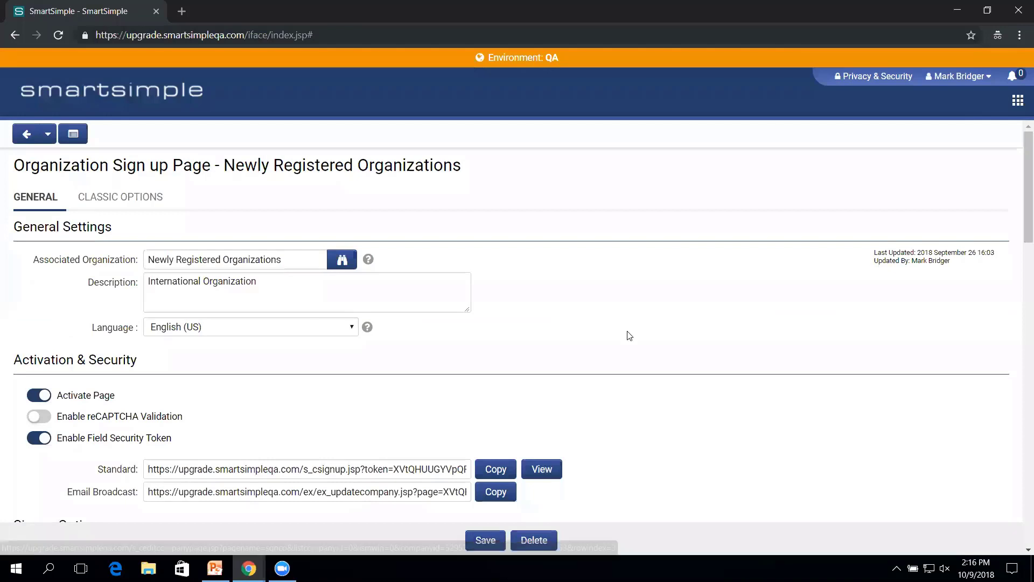
# Examine the organization signup page's Attach Contact Signup Page setting and the pages available for it.
pyautogui.moveTo(1019, 224); pyautogui.dragTo(990, 315)
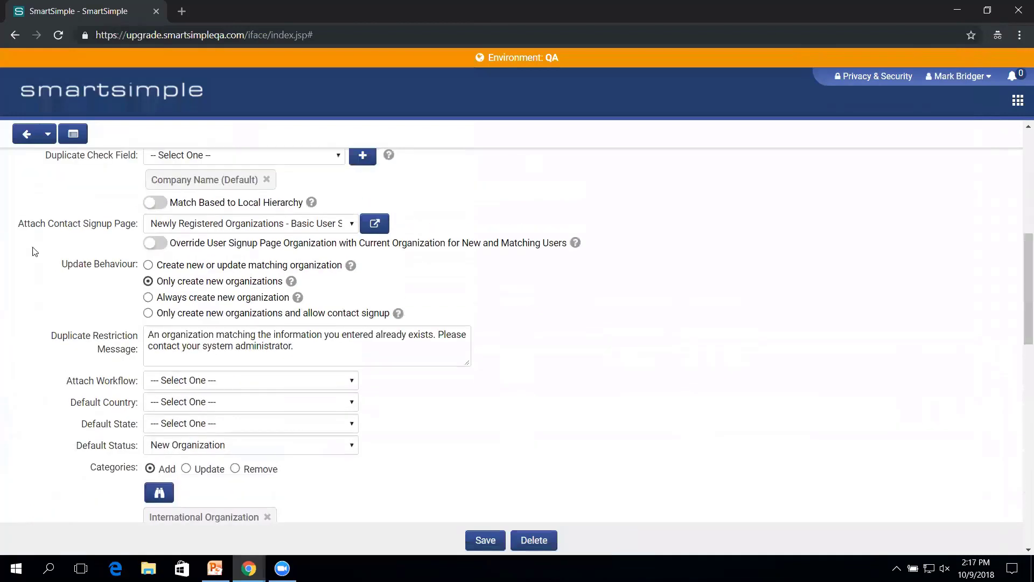
pyautogui.moveTo(20, 226); pyautogui.dragTo(335, 233)
pyautogui.click(350, 224)
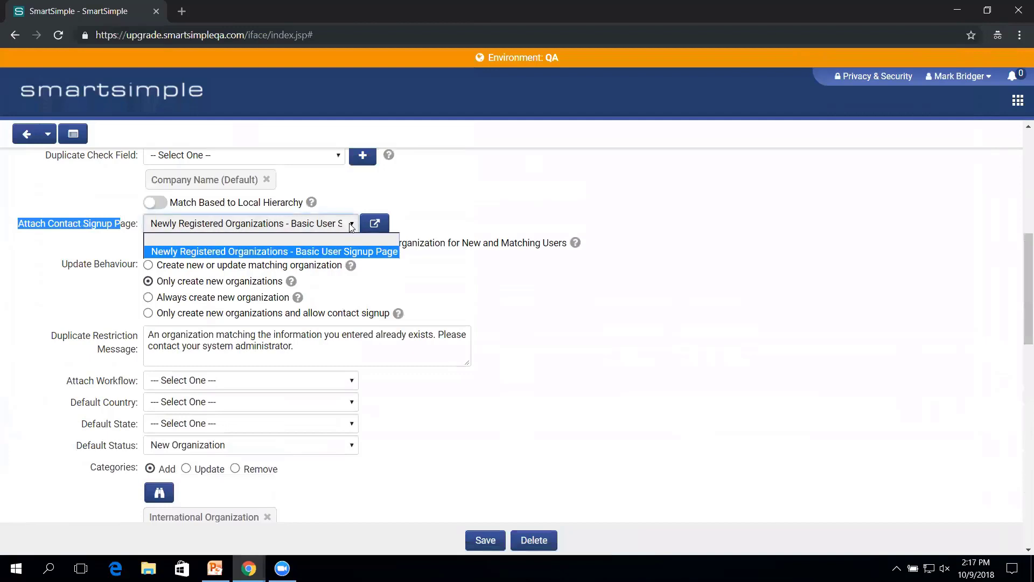
pyautogui.click(641, 220)
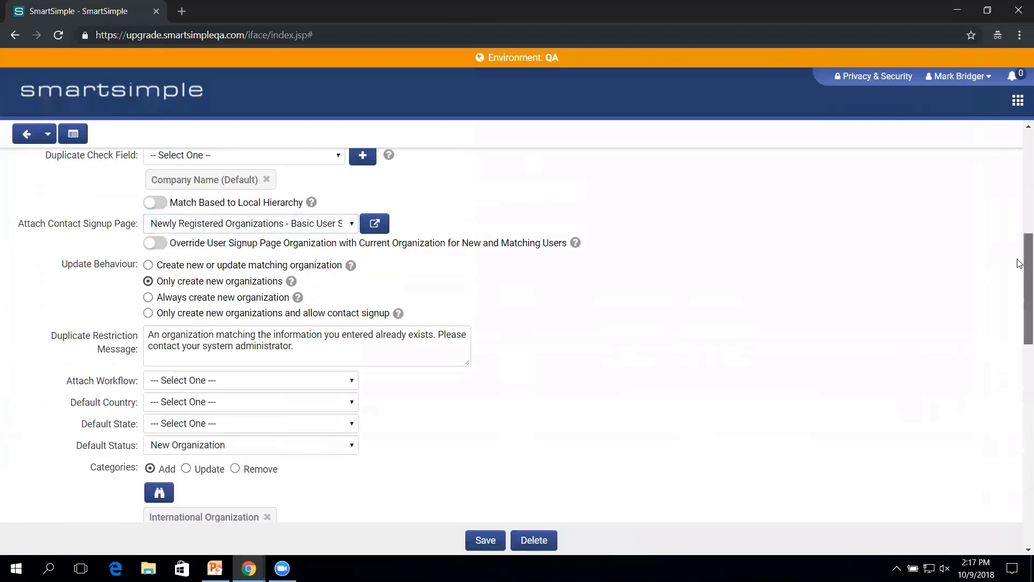
# Review the International Organization page's input form fields, external verification services, categories, page content and same address button settings.
pyautogui.scroll(1, 1019, 274)
pyautogui.scroll(-15, 1007, 323)
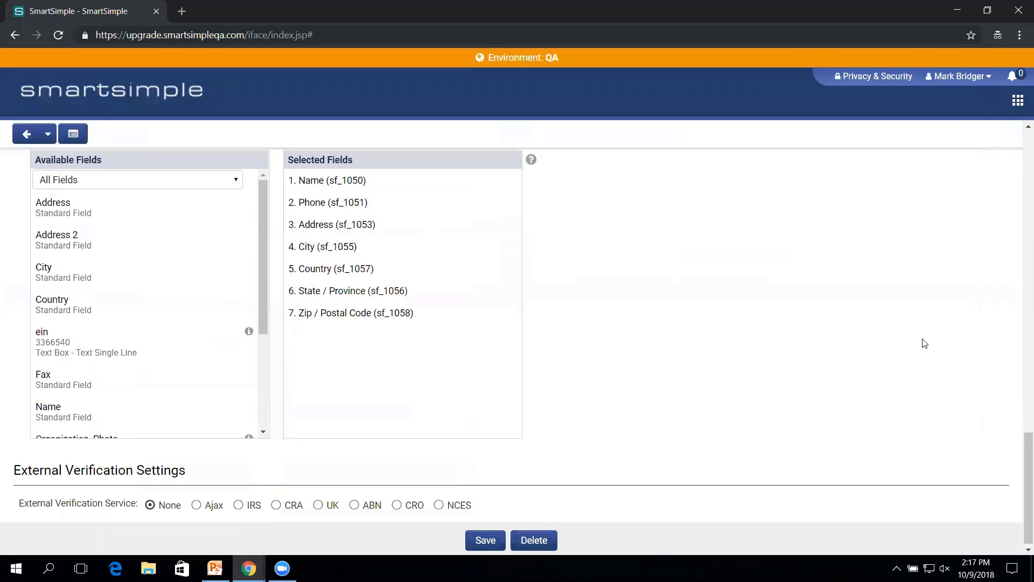
pyautogui.moveTo(1016, 458); pyautogui.dragTo(1017, 303)
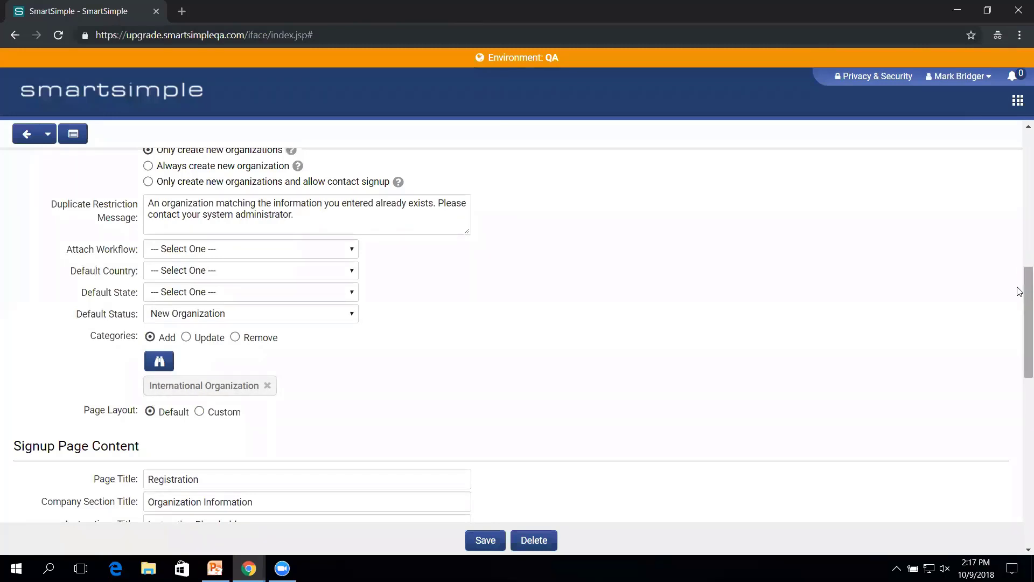
pyautogui.scroll(-7, 1018, 361)
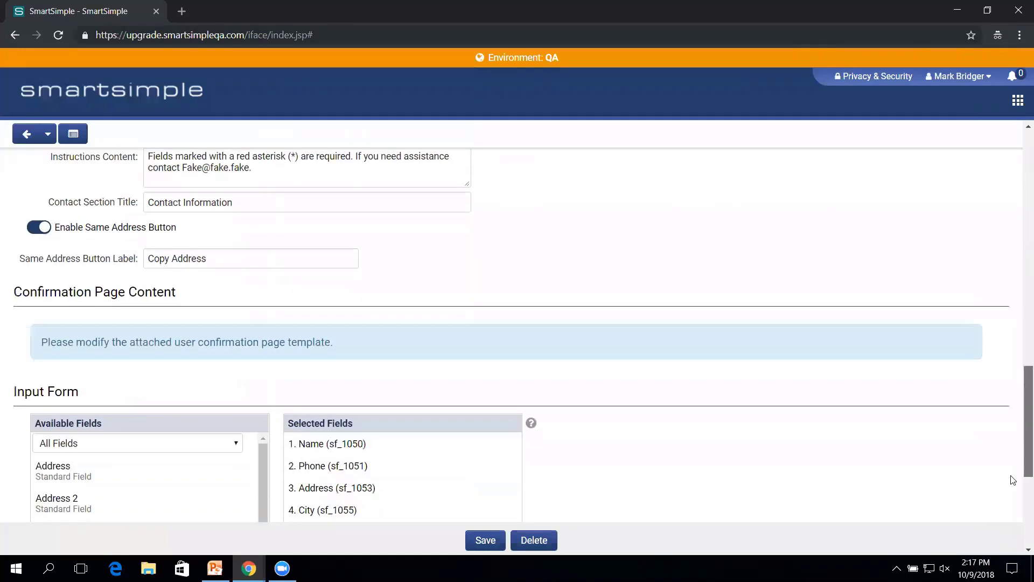
pyautogui.scroll(8, 1012, 479)
# Switch to the PowerPoint presentation and display the "Organization lookup (Ajax)" slide.
pyautogui.click(214, 569)
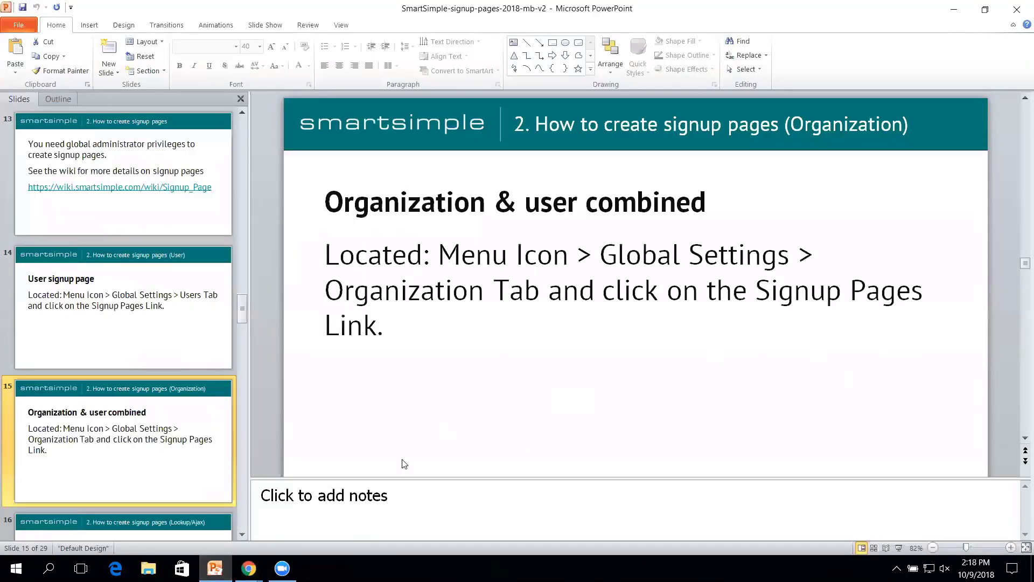
pyautogui.click(241, 535)
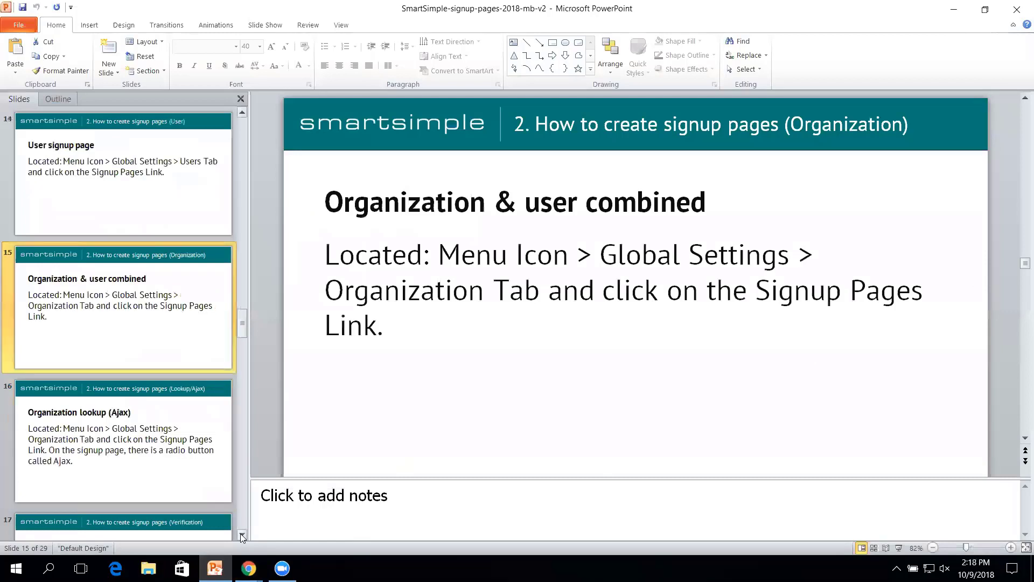
pyautogui.click(118, 419)
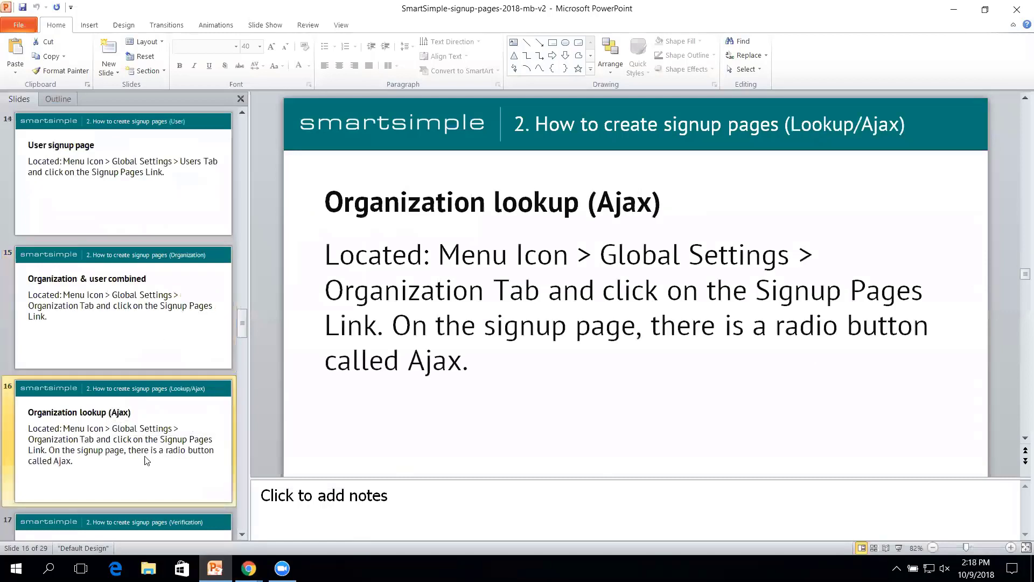
# Return to the SmartSimple configuration window in Chrome and open the Domestic Organization (Lookup) signup page from the organization signup pages list.
pyautogui.moveTo(248, 568)
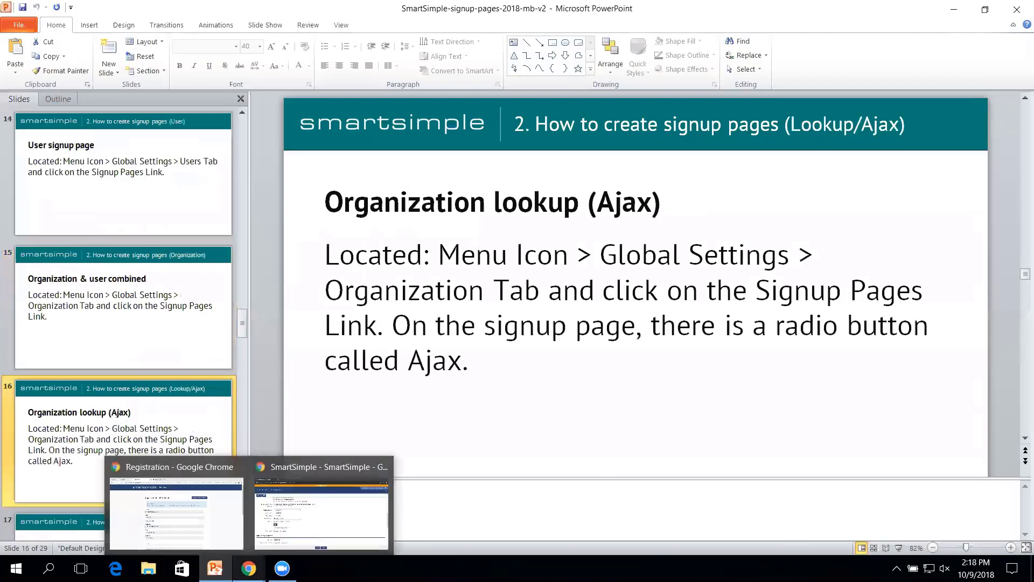
pyautogui.click(198, 492)
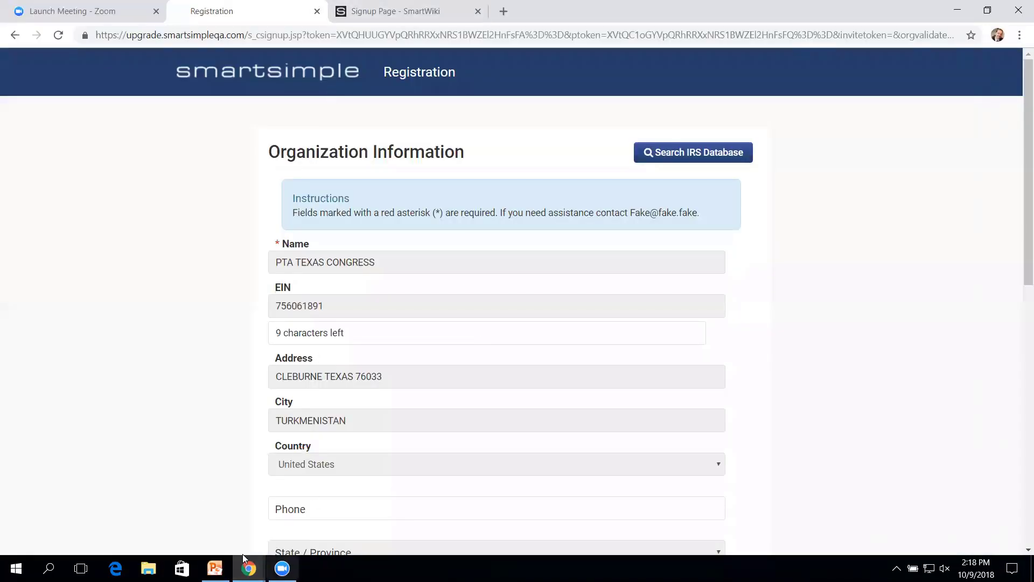
pyautogui.moveTo(249, 567)
pyautogui.click(300, 522)
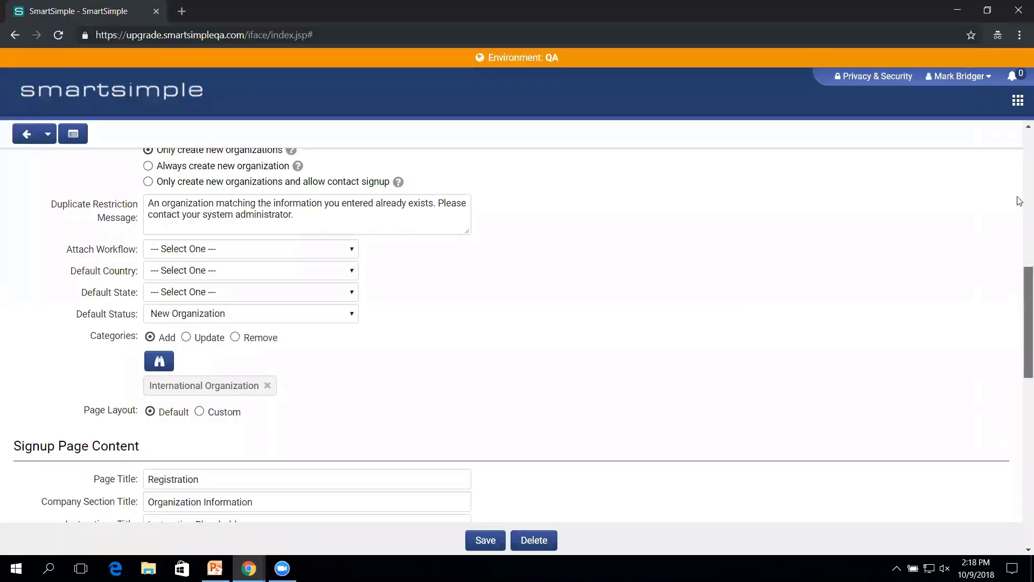
pyautogui.scroll(9, 1020, 200)
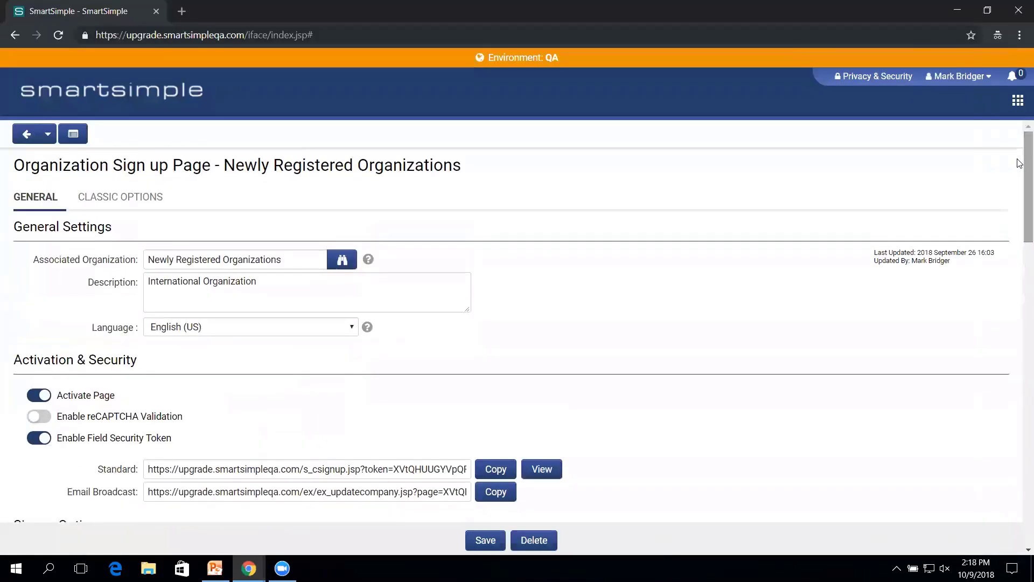
pyautogui.click(71, 132)
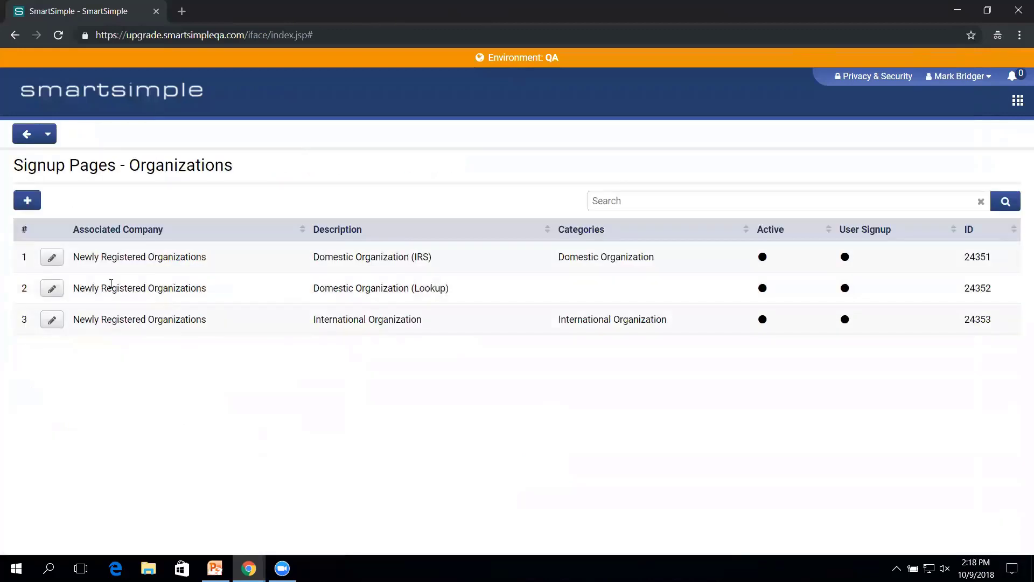
pyautogui.click(52, 288)
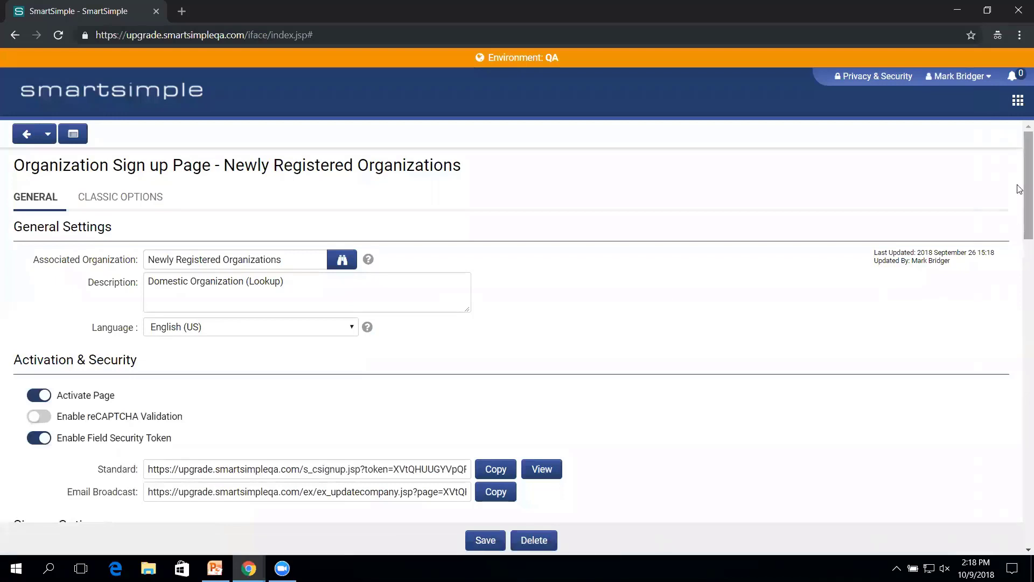
# Examine the lookup page's instructions content and its Ajax external verification settings, including lookup category and lookup status.
pyautogui.scroll(-15, 1019, 242)
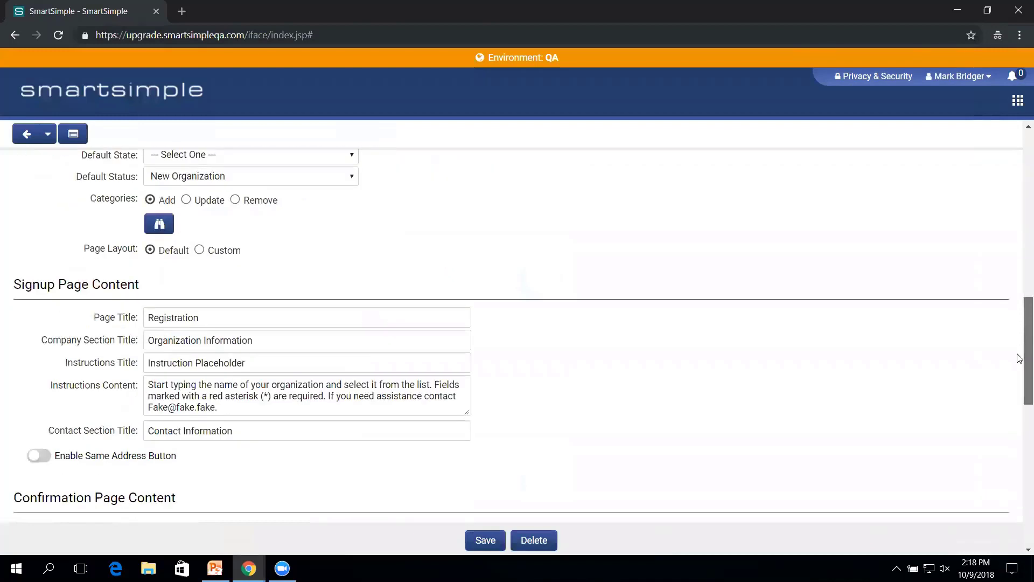
pyautogui.scroll(-6, 1019, 468)
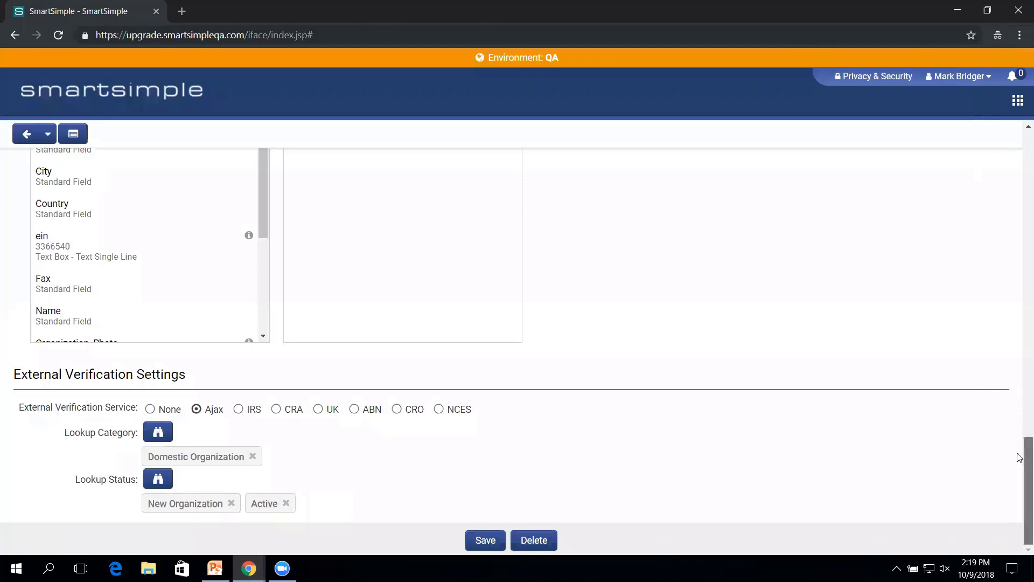
pyautogui.moveTo(1017, 453); pyautogui.dragTo(1020, 193)
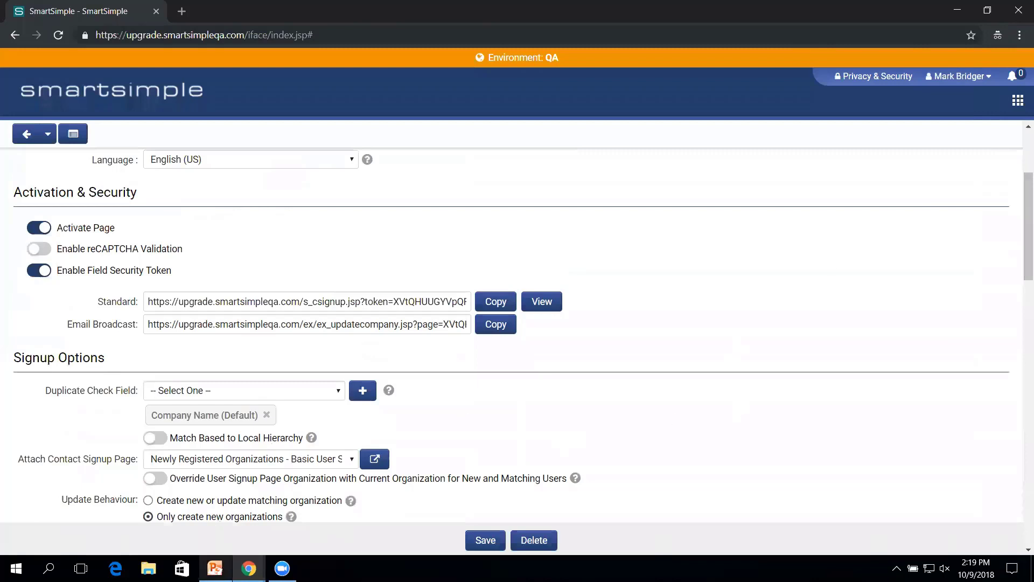
# Switch to the PowerPoint presentation and display the "Organization with 3rd party verification" slide.
pyautogui.click(214, 568)
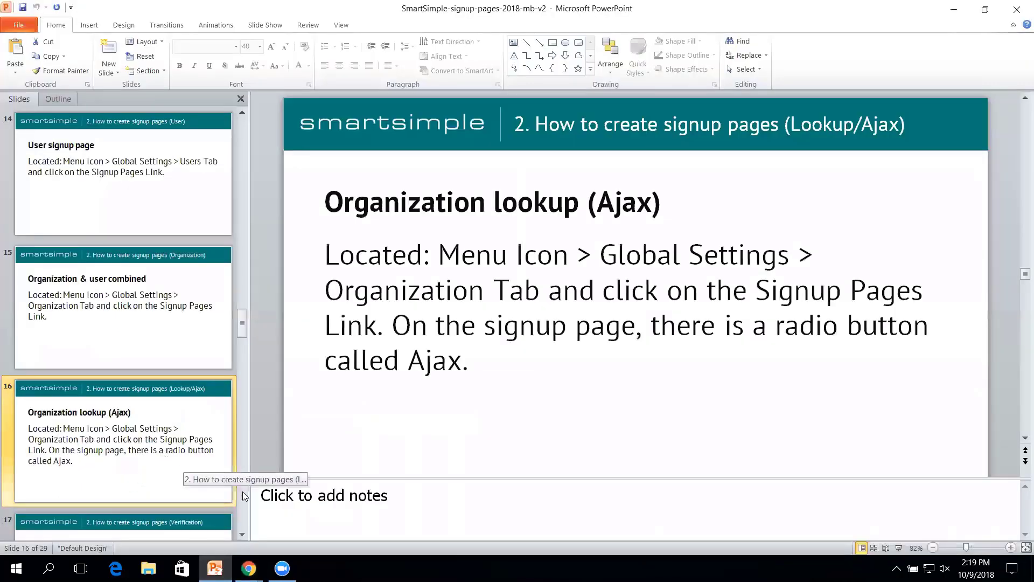
pyautogui.click(243, 536)
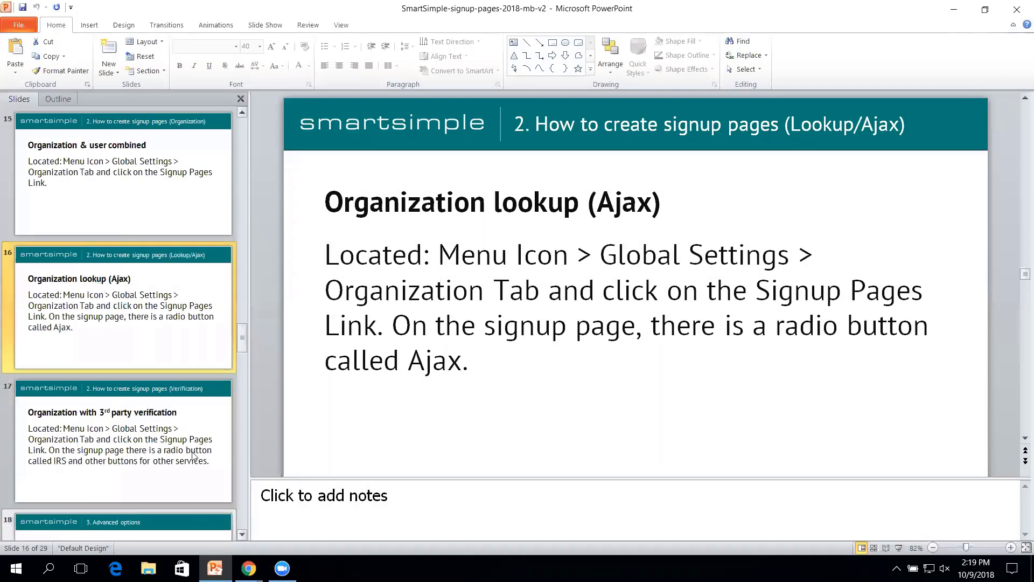
pyautogui.click(132, 408)
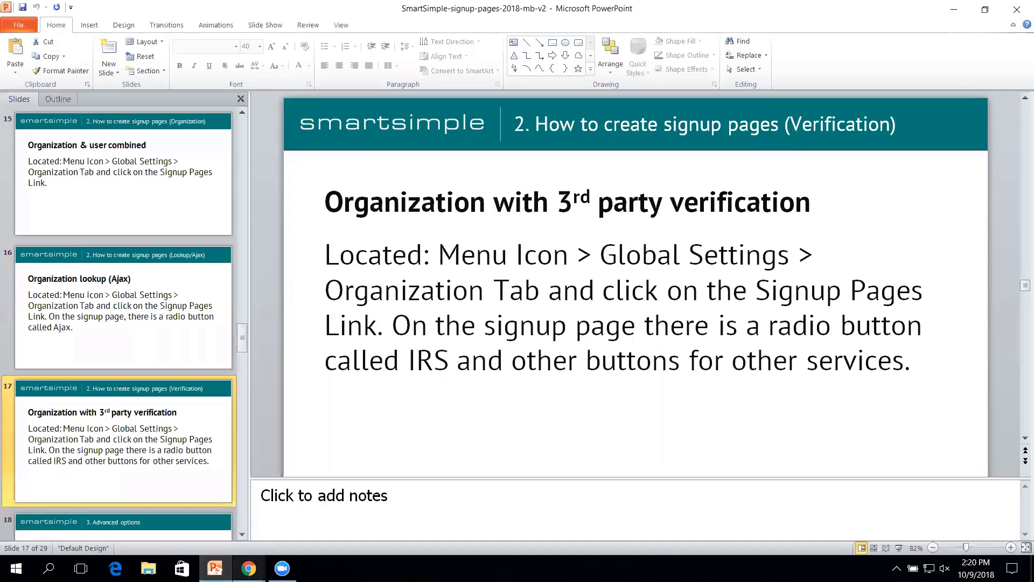
# Return to the SmartSimple configuration window in Chrome and open the Domestic Organization (IRS) signup page from the organization signup pages list.
pyautogui.moveTo(248, 568)
pyautogui.click(315, 519)
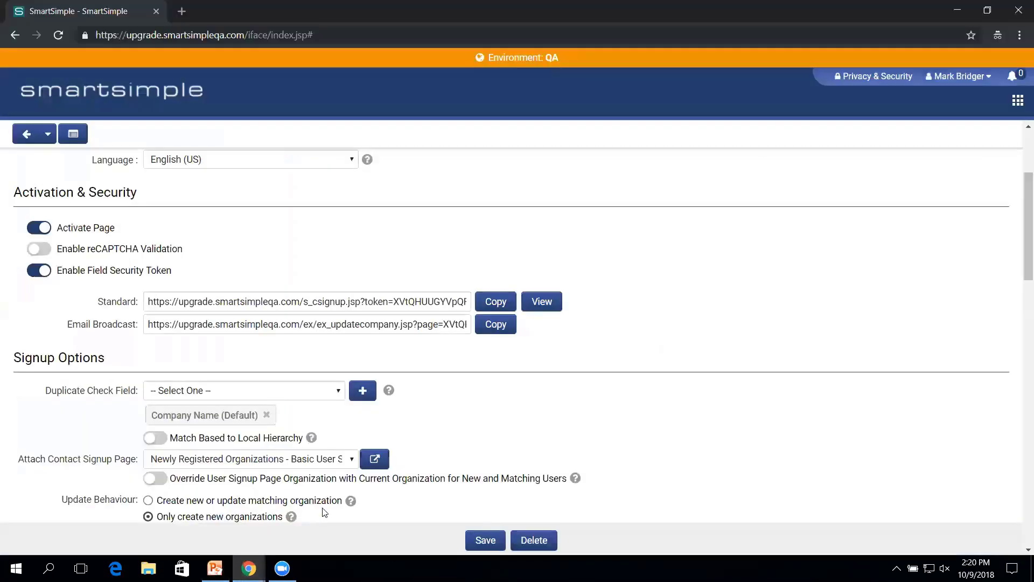
pyautogui.click(75, 134)
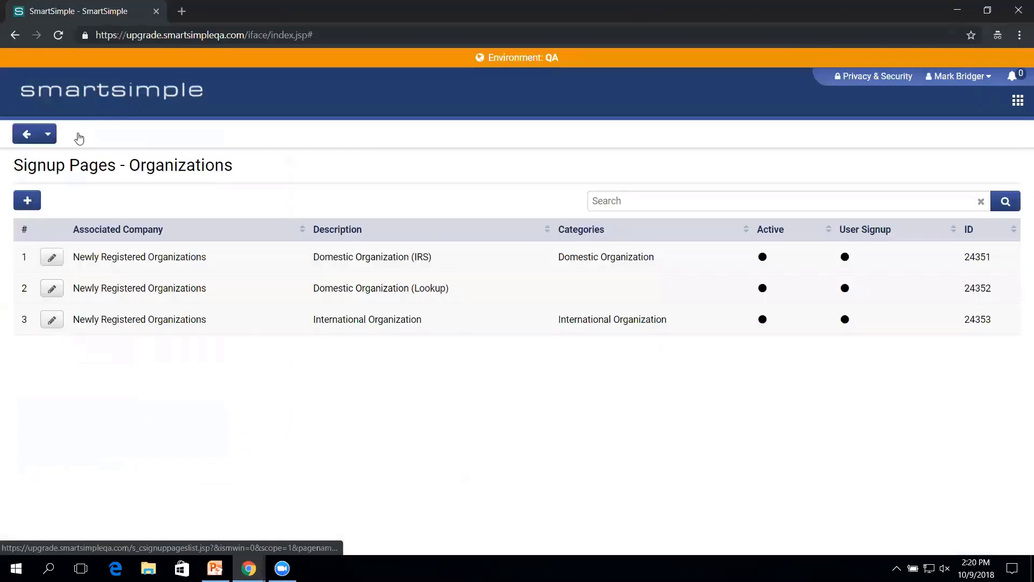
pyautogui.click(52, 257)
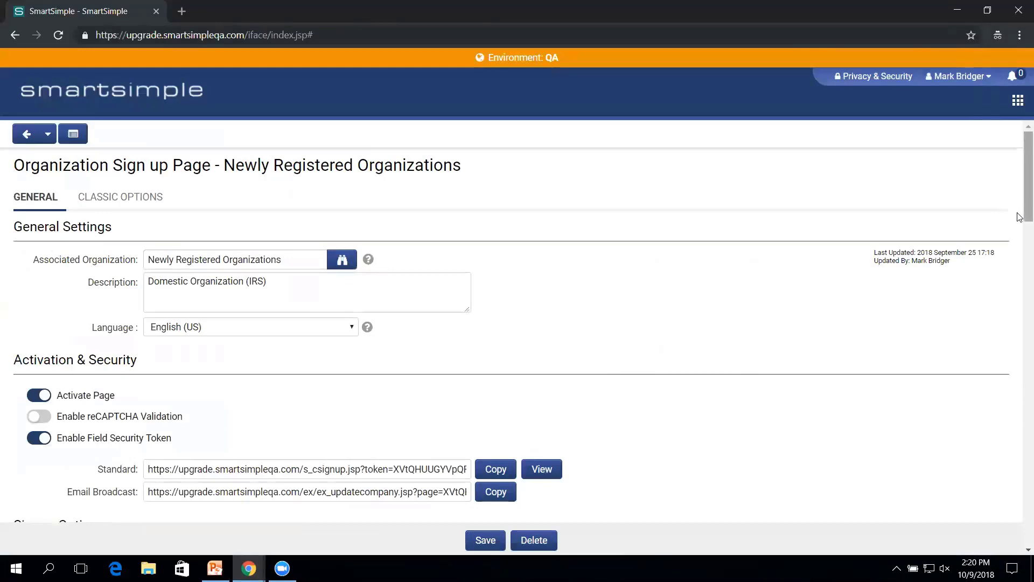
# Examine the signup page's IRS external verification settings, including search instructions, the mapping field options for automatic population, and foundation exclusions.
pyautogui.scroll(-8, 1020, 269)
pyautogui.moveTo(1019, 334); pyautogui.dragTo(1019, 510)
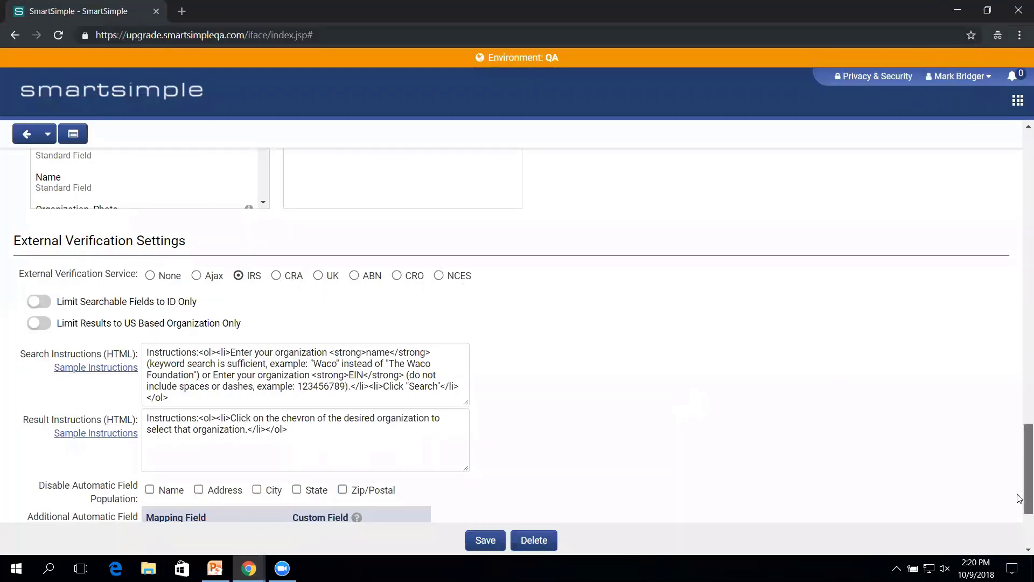
pyautogui.scroll(-3, 1019, 467)
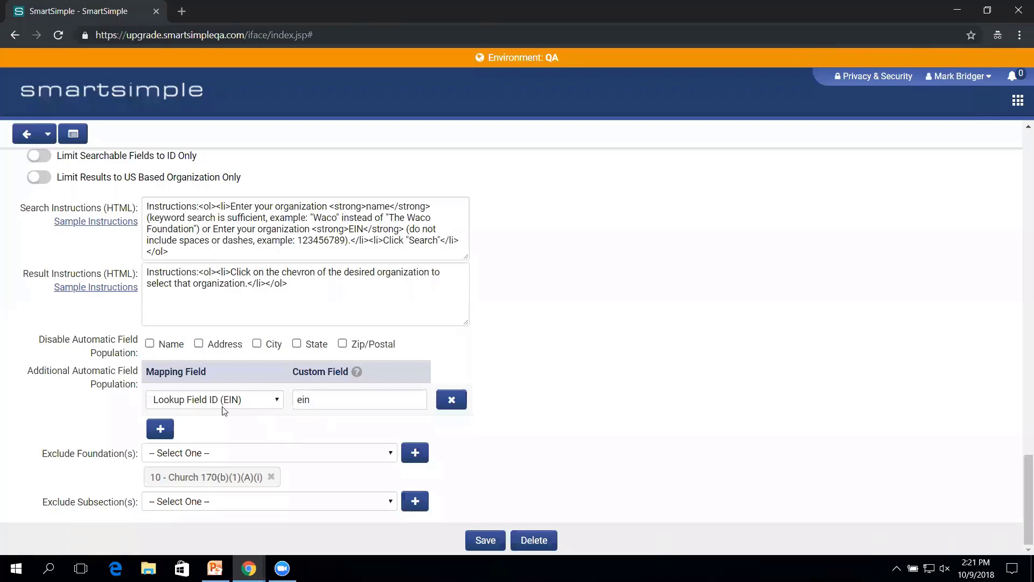
pyautogui.click(278, 408)
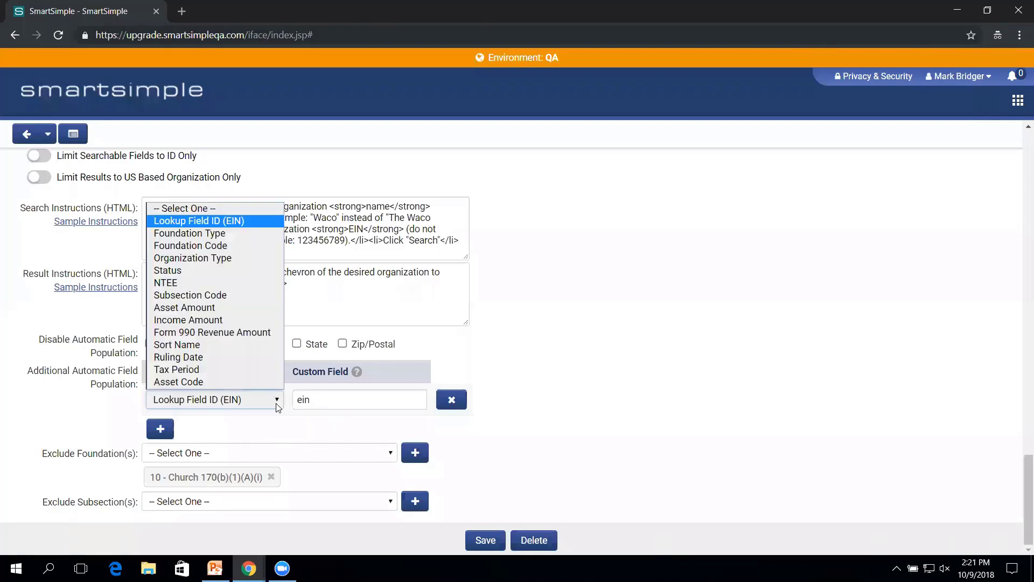
pyautogui.click(278, 408)
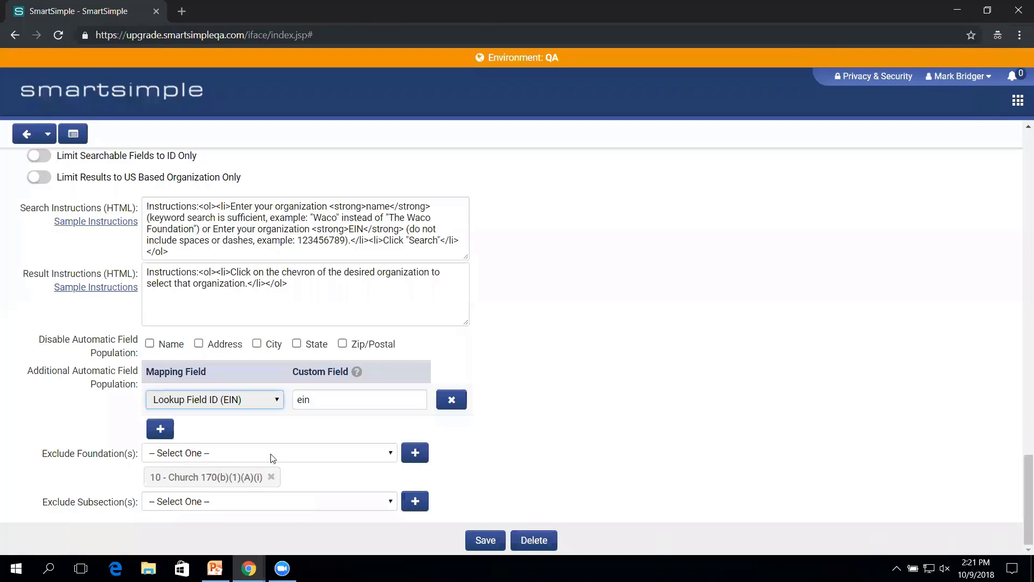
pyautogui.click(368, 457)
pyautogui.click(93, 481)
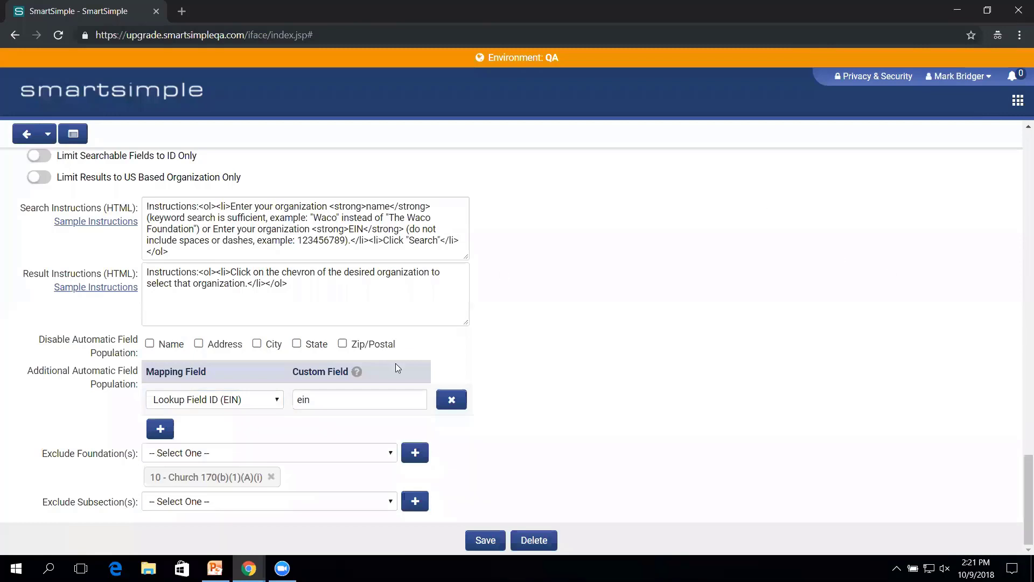
# Switch to the PowerPoint presentation and display the "Advanced options" slide, followed by the "Routing pages" slide.
pyautogui.click(215, 568)
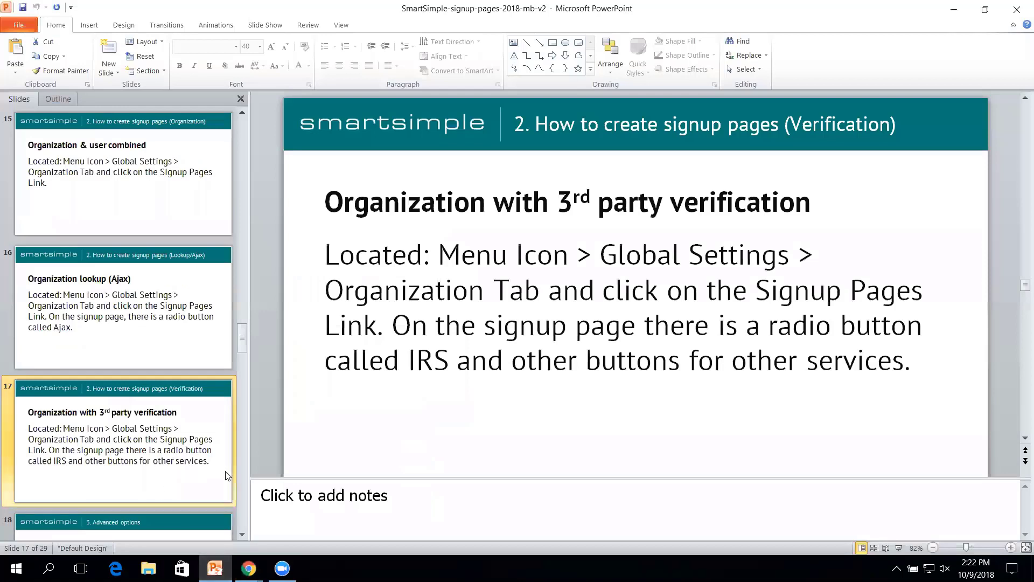
pyautogui.click(242, 534)
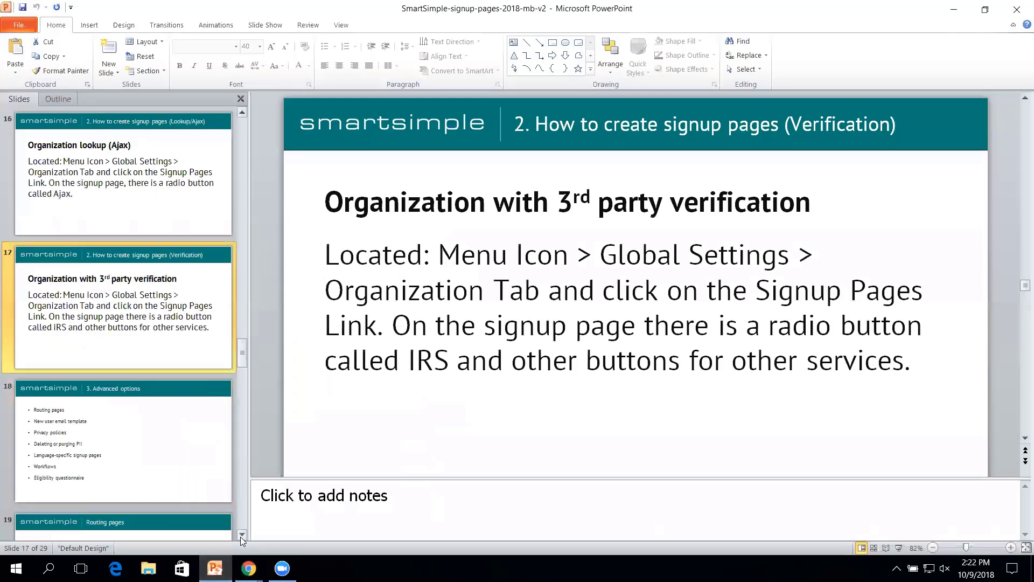
pyautogui.click(127, 440)
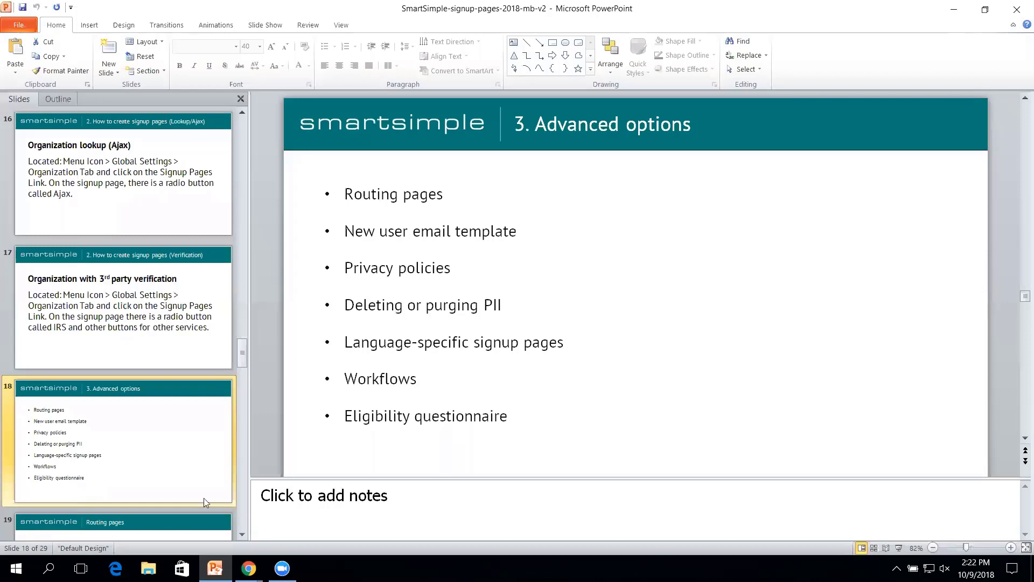
pyautogui.click(244, 537)
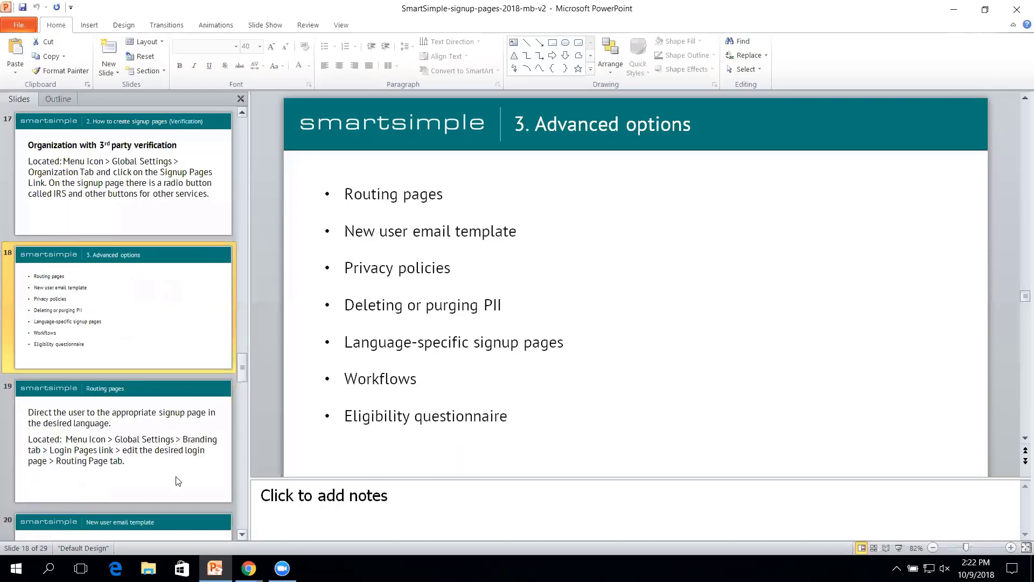
pyautogui.click(135, 437)
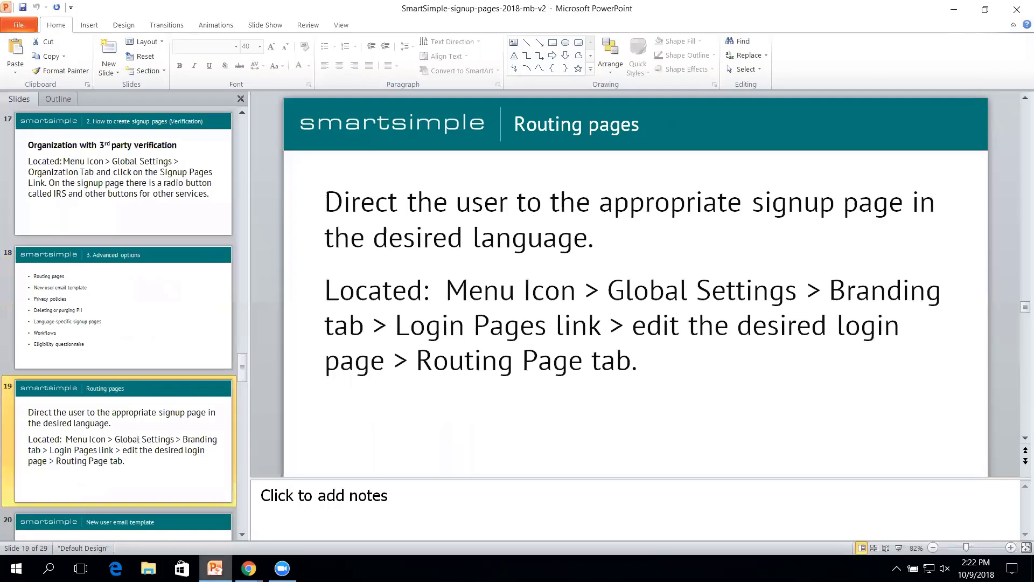
# Return to the SmartSimple configuration window in Chrome and open the English (US) login page from the Branding login pages in Global Settings.
pyautogui.moveTo(248, 568)
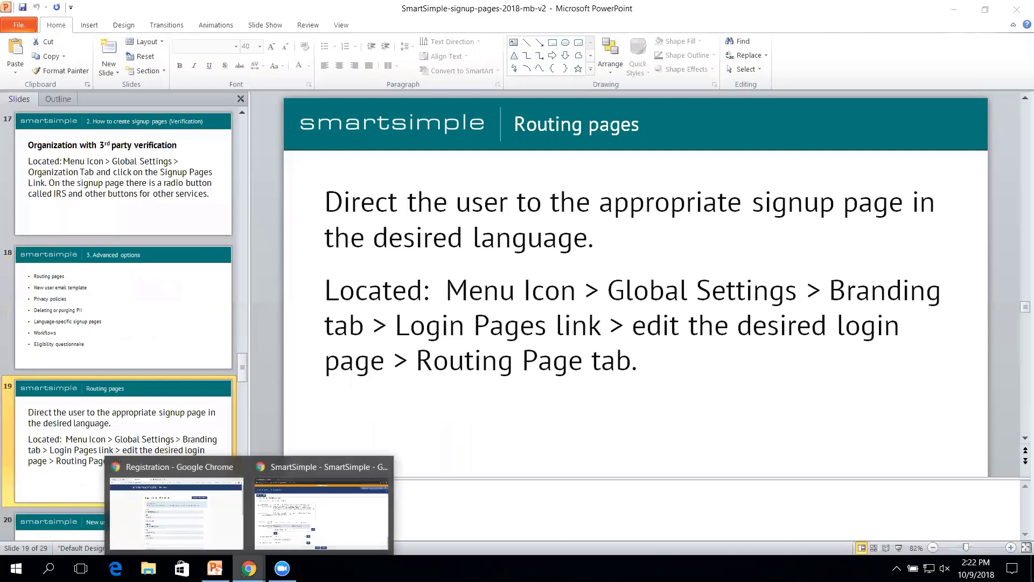
pyautogui.click(290, 536)
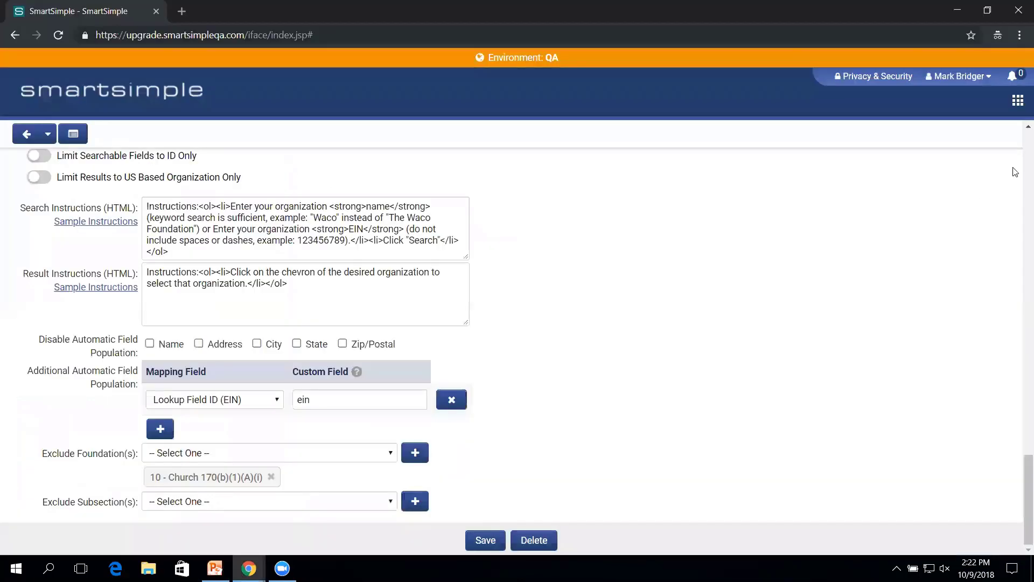
pyautogui.click(1017, 100)
pyautogui.click(935, 168)
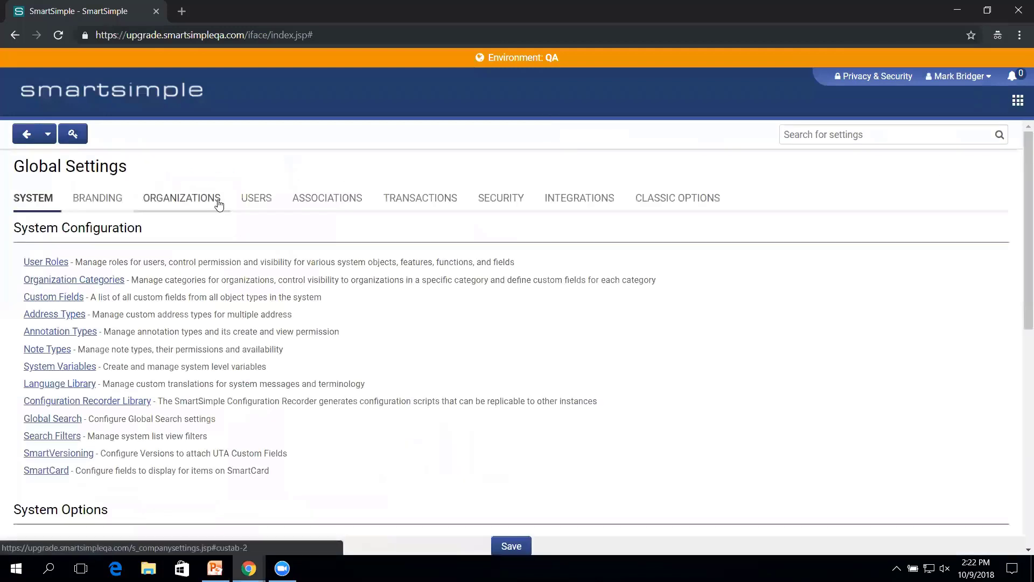
pyautogui.click(107, 204)
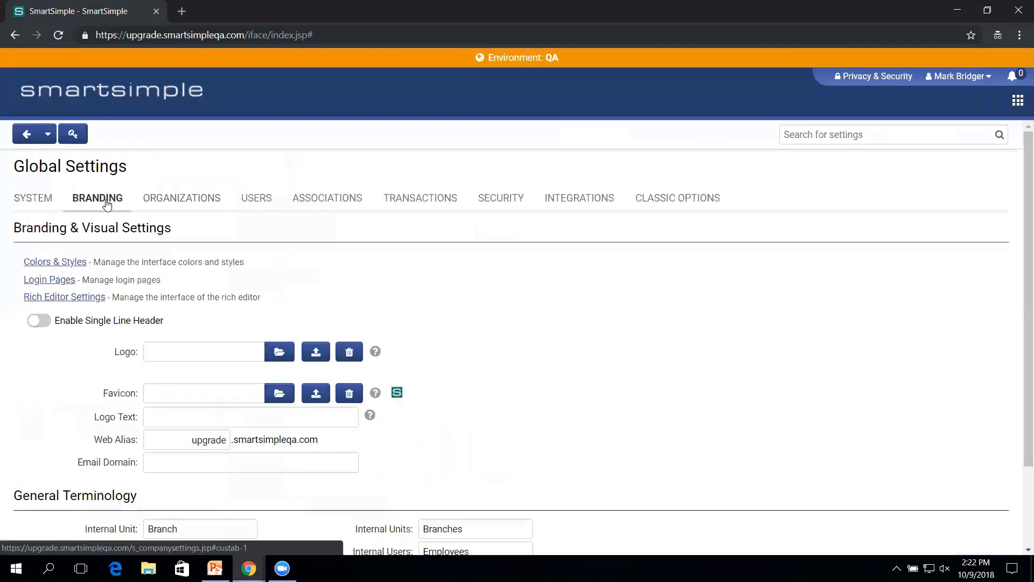
pyautogui.click(40, 281)
pyautogui.click(72, 285)
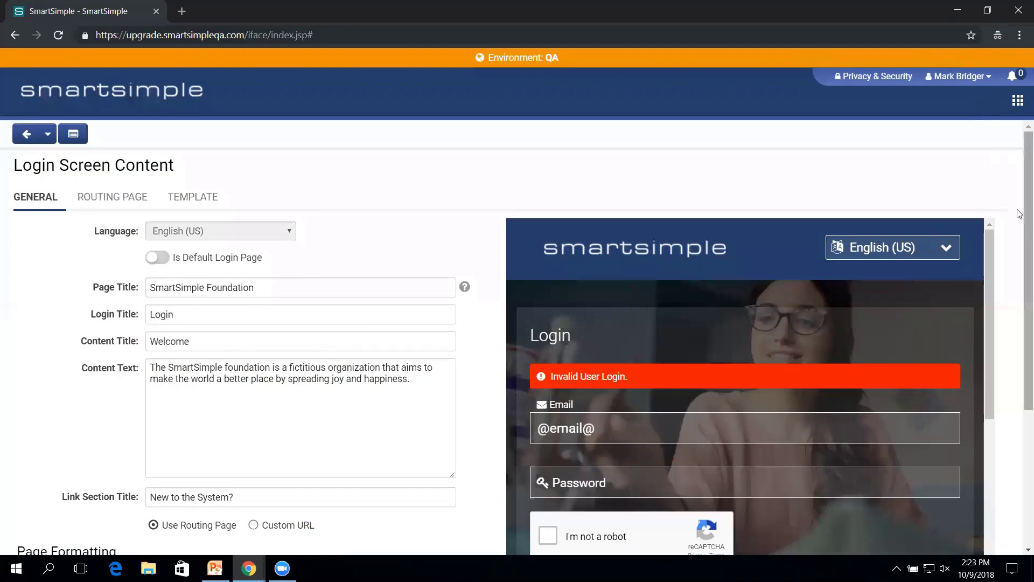
# Examine the login page's general content settings and its routing page configuration, including the header, introduction text and routing links.
pyautogui.moveTo(1018, 214); pyautogui.dragTo(1019, 317)
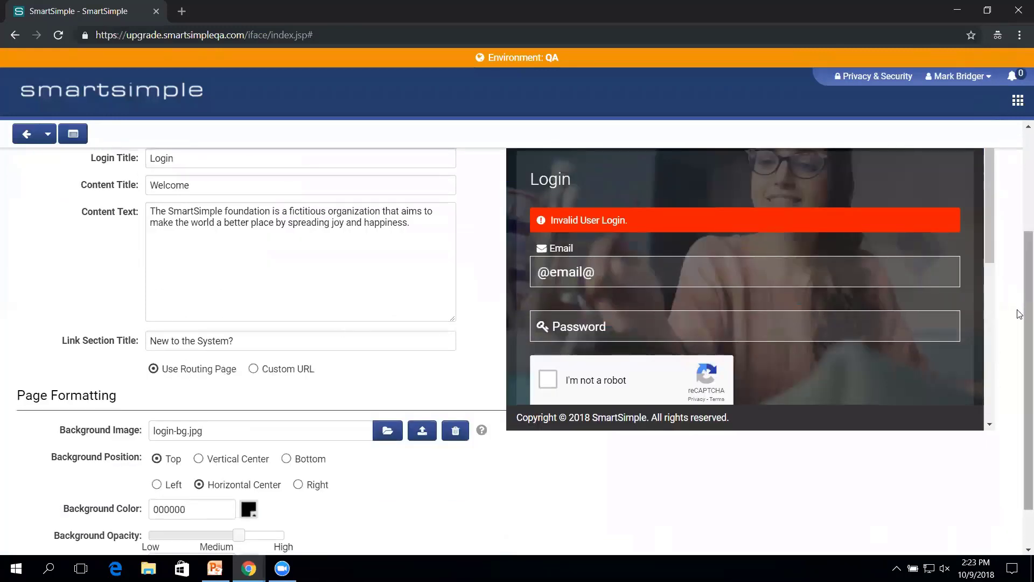
pyautogui.moveTo(1019, 316); pyautogui.dragTo(1019, 220)
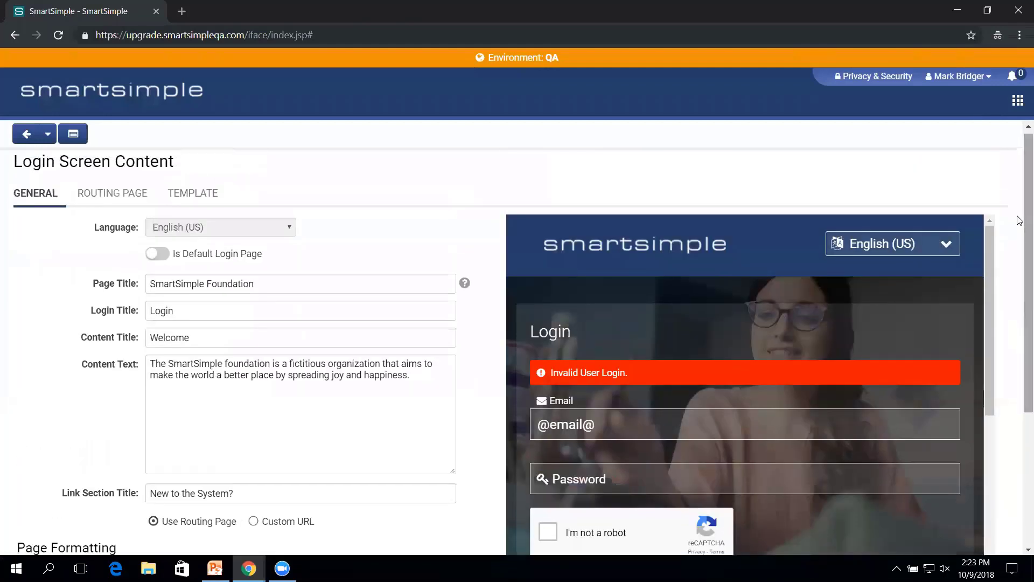
pyautogui.click(125, 195)
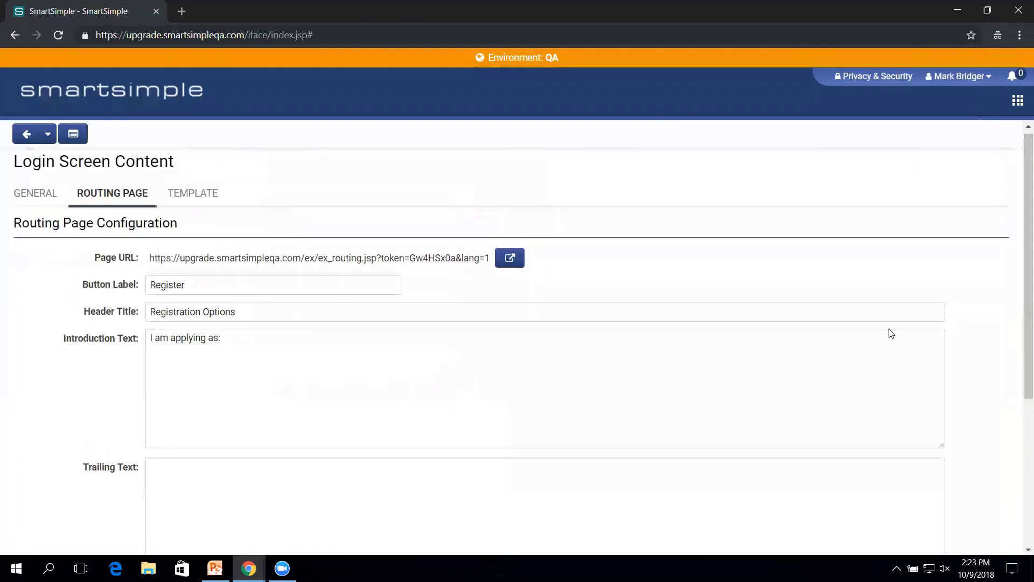
pyautogui.moveTo(1019, 283); pyautogui.dragTo(1019, 459)
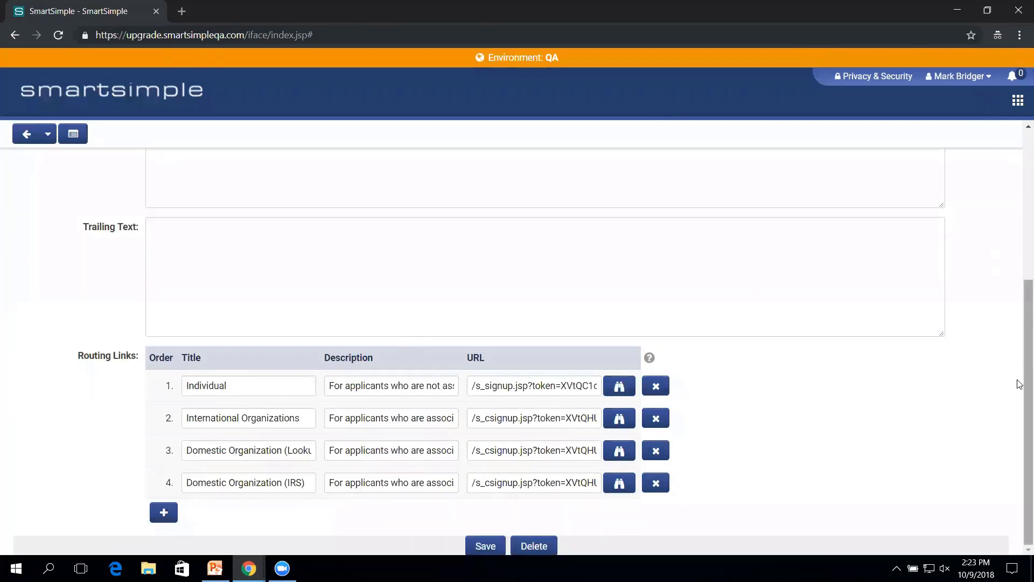
pyautogui.scroll(3, 1018, 341)
pyautogui.scroll(2, 1017, 232)
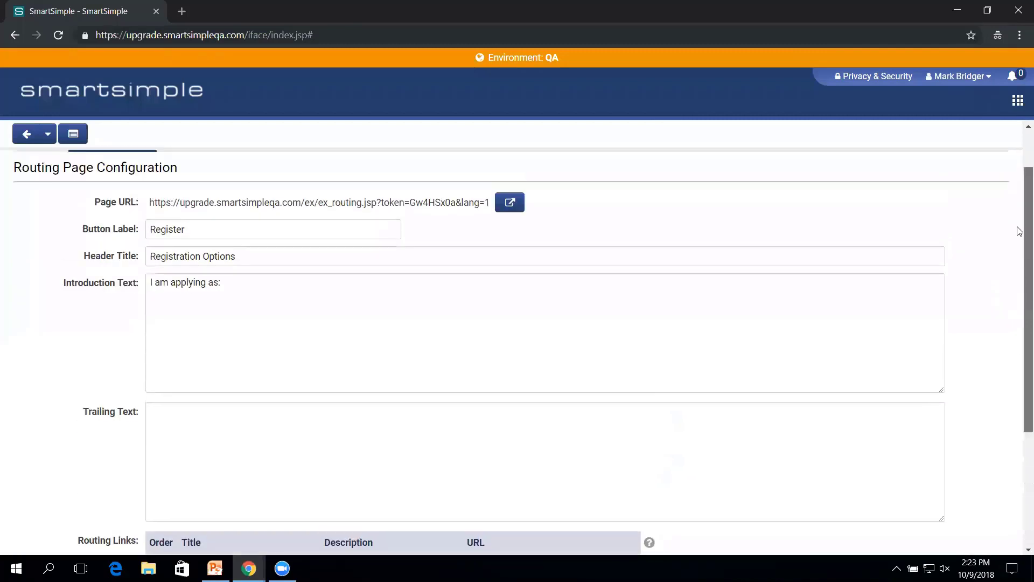
# Switch to the PowerPoint presentation and display the "New user email template" slide.
pyautogui.hotkey('alt', 'Tab')
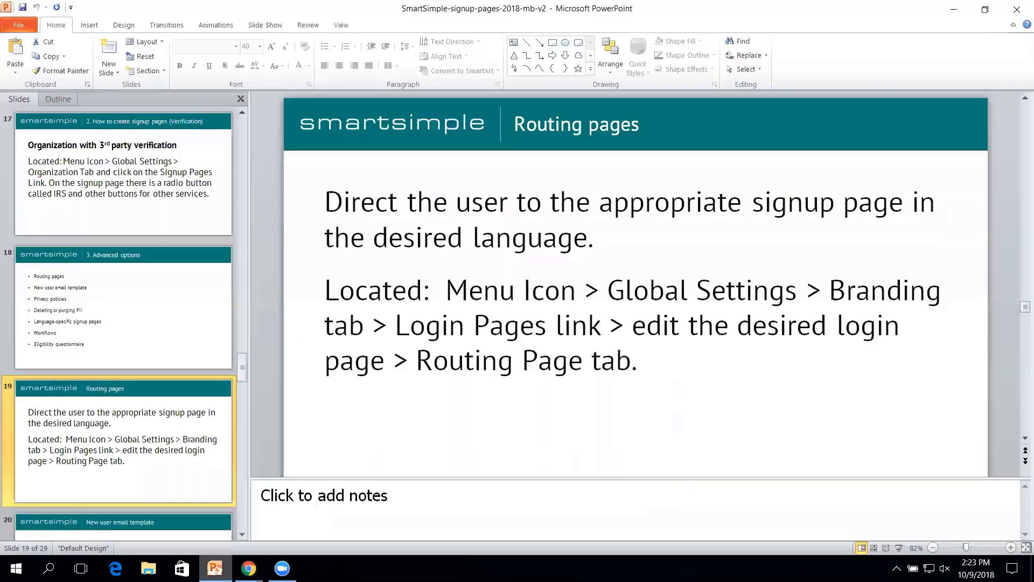
pyautogui.click(242, 536)
pyautogui.click(89, 404)
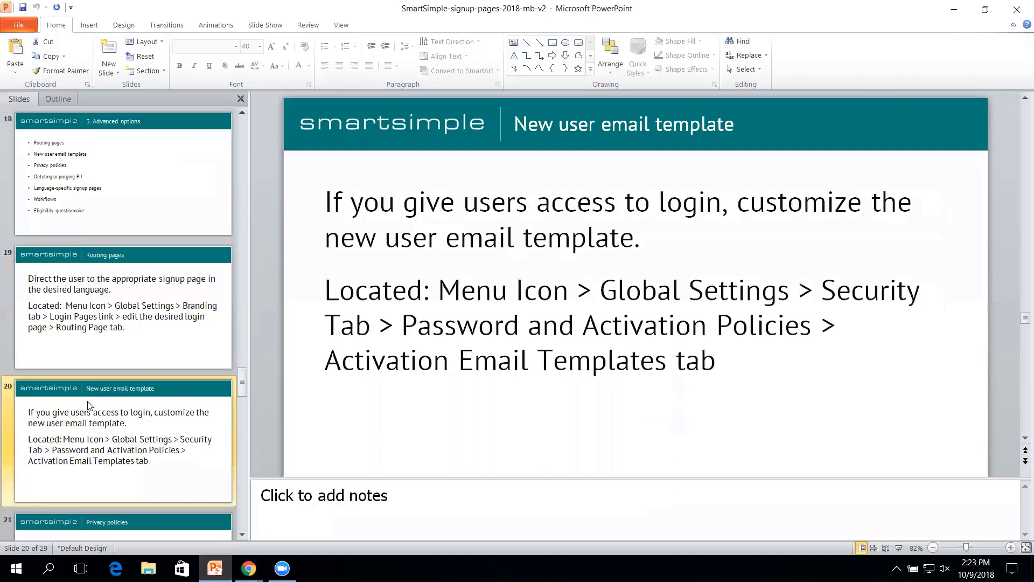
# Return to SmartSimple in Chrome and open the activation email templates within the Password and Activation Policies of Global Settings' security settings.
pyautogui.click(248, 568)
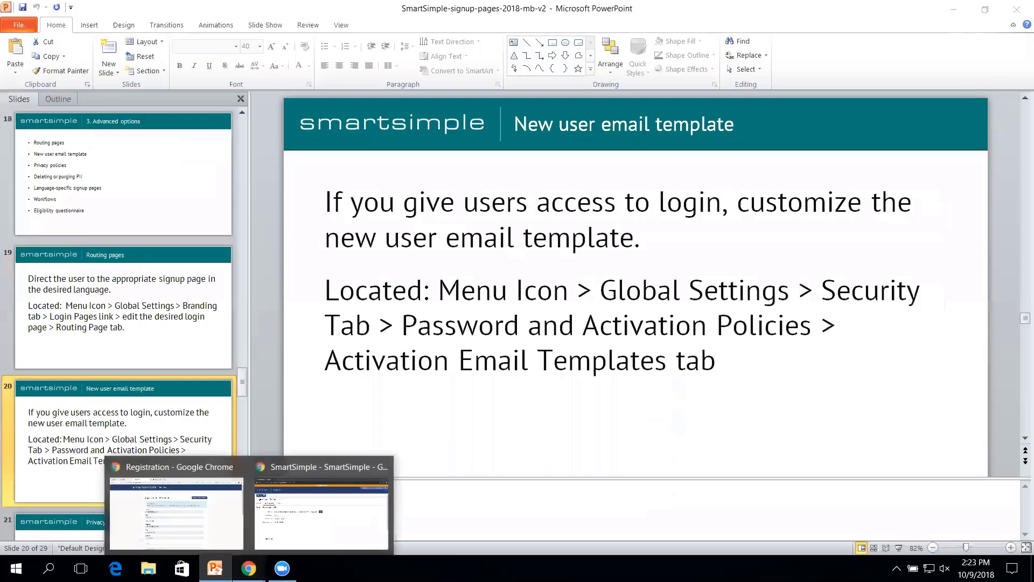
pyautogui.click(323, 522)
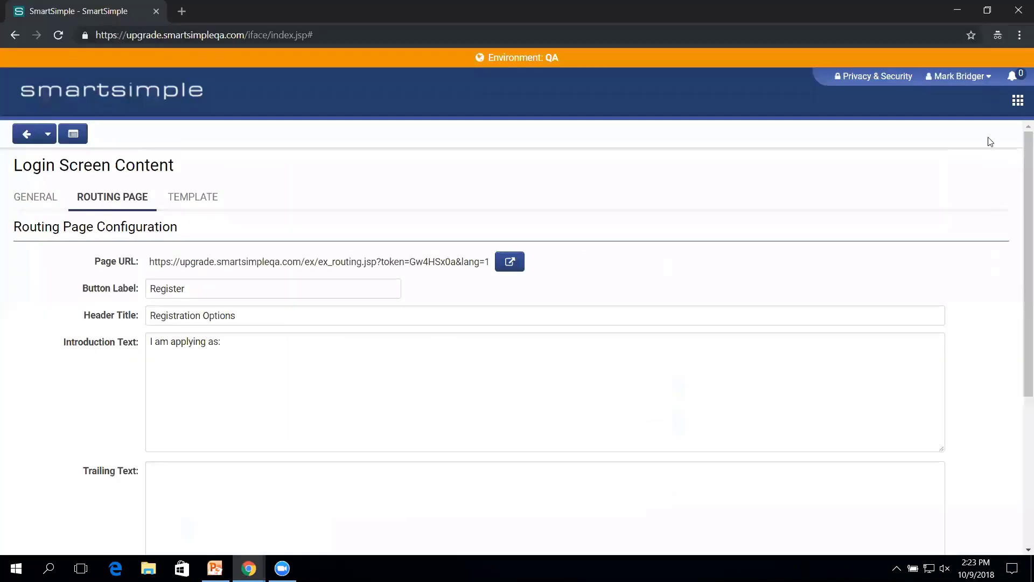
pyautogui.click(1017, 101)
pyautogui.click(927, 162)
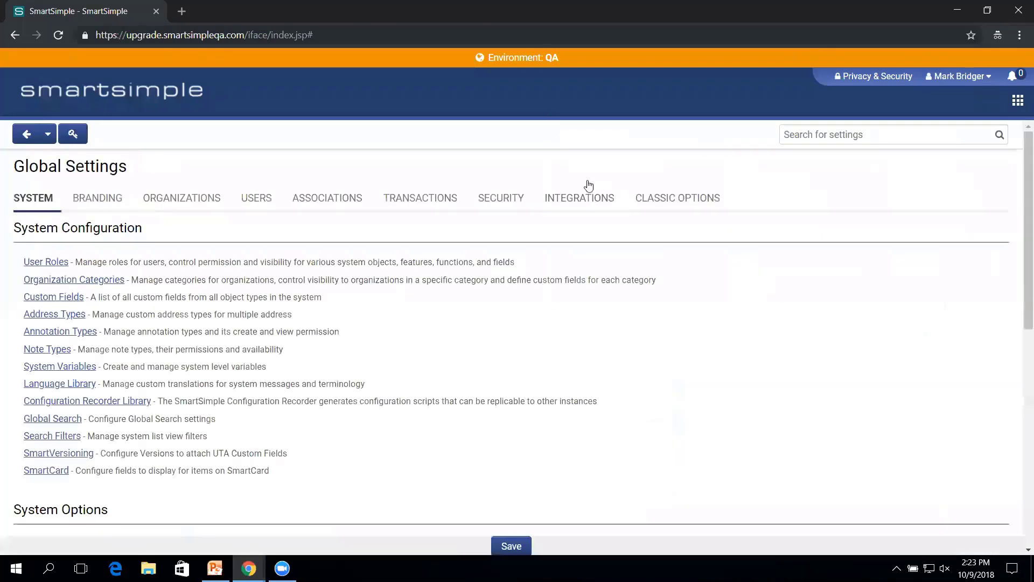
pyautogui.click(487, 205)
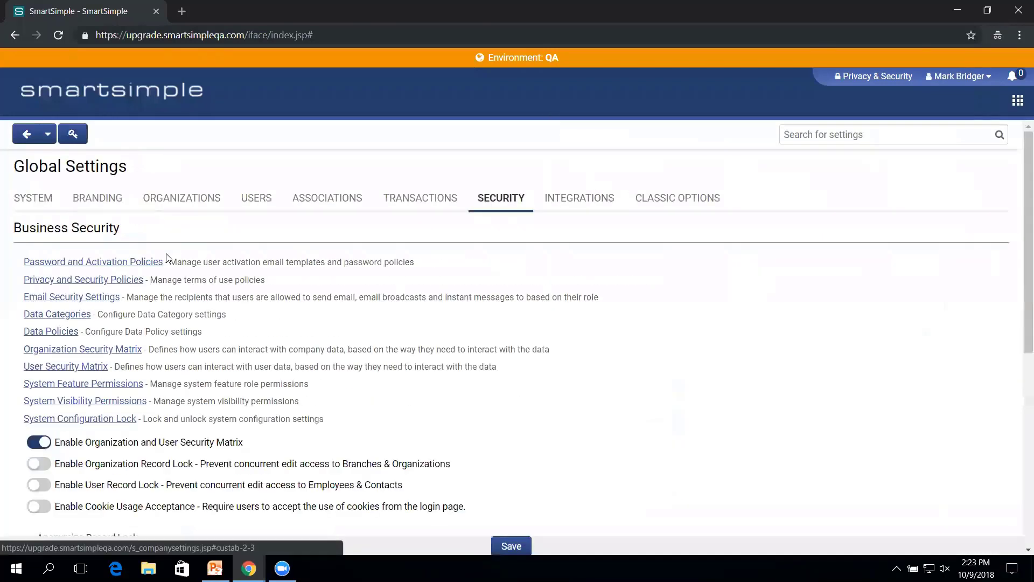
pyautogui.click(95, 265)
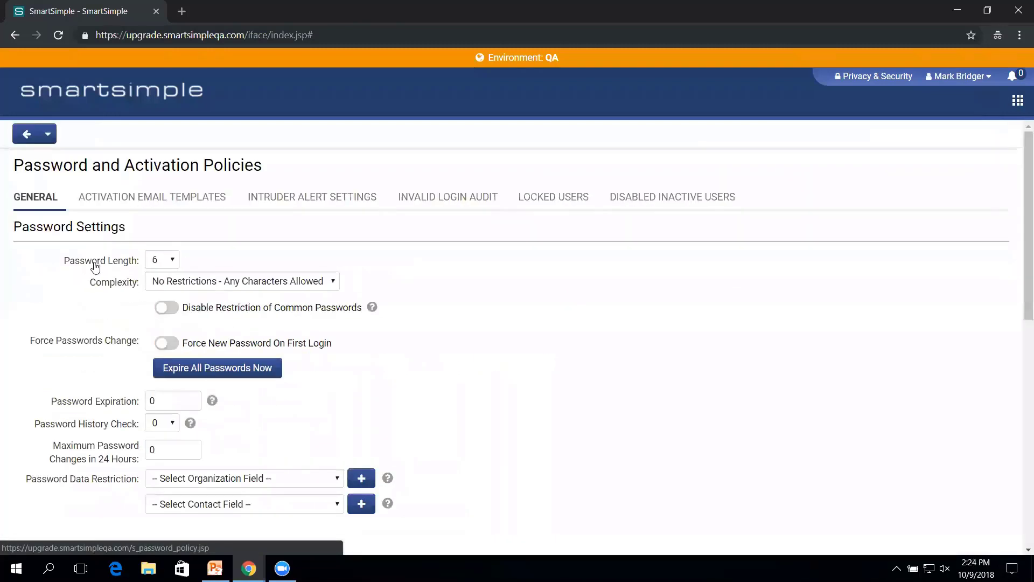
pyautogui.click(142, 198)
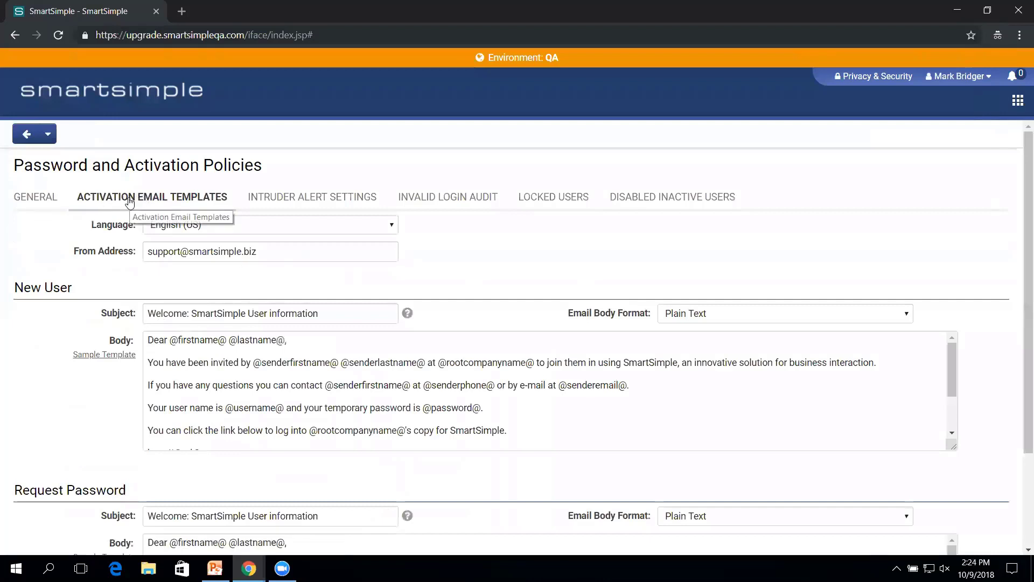
# Examine the New User and Request Password activation email templates, including their subjects and body text.
pyautogui.scroll(-1, 1019, 253)
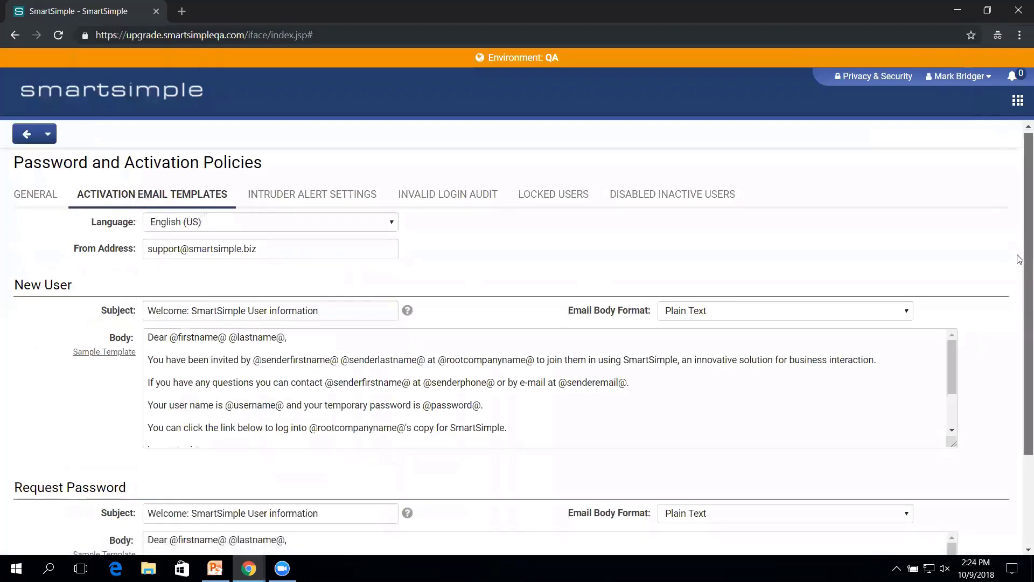
pyautogui.scroll(-1, 1020, 258)
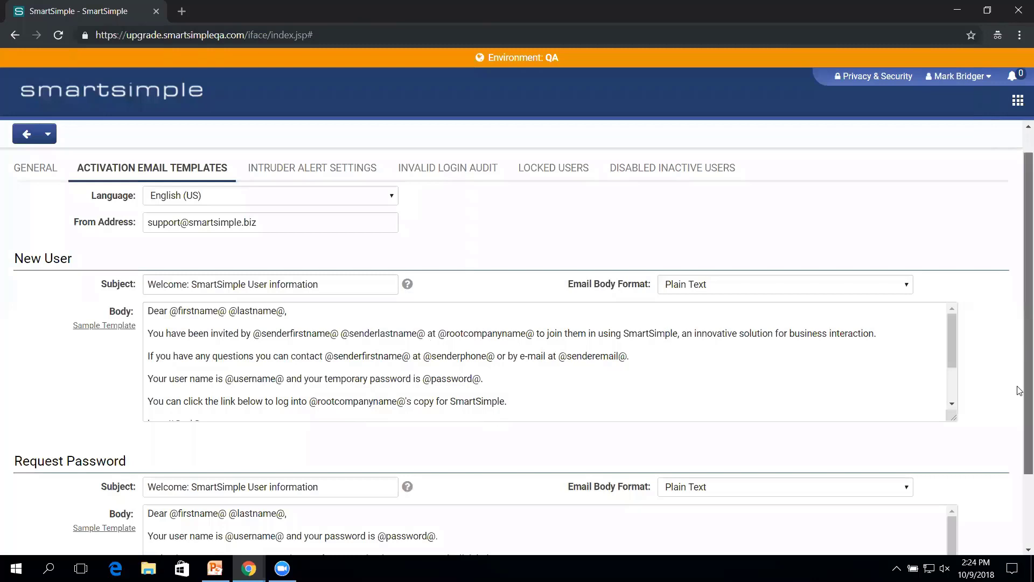
pyautogui.scroll(-2, 1019, 431)
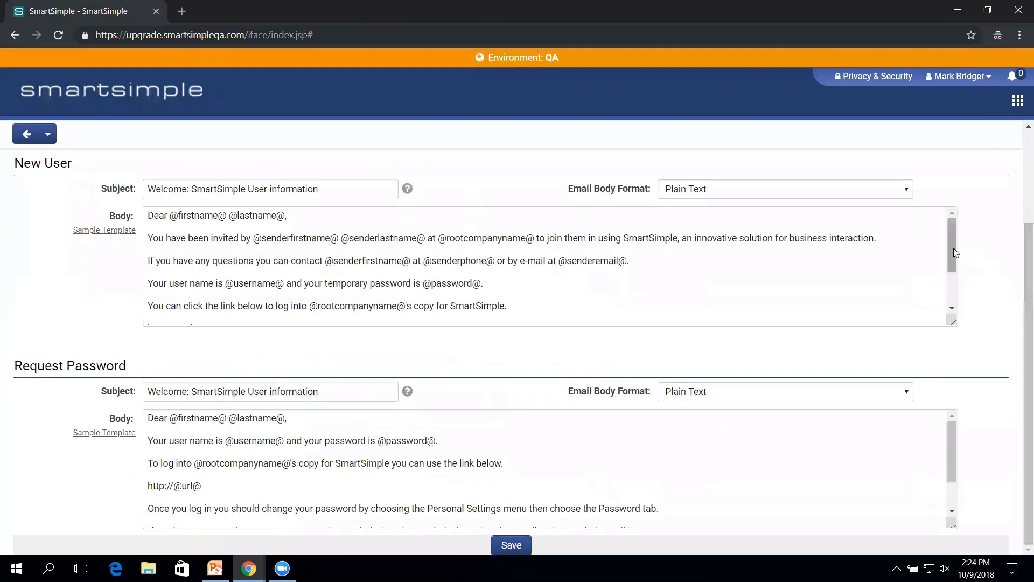
pyautogui.moveTo(954, 248); pyautogui.dragTo(960, 169)
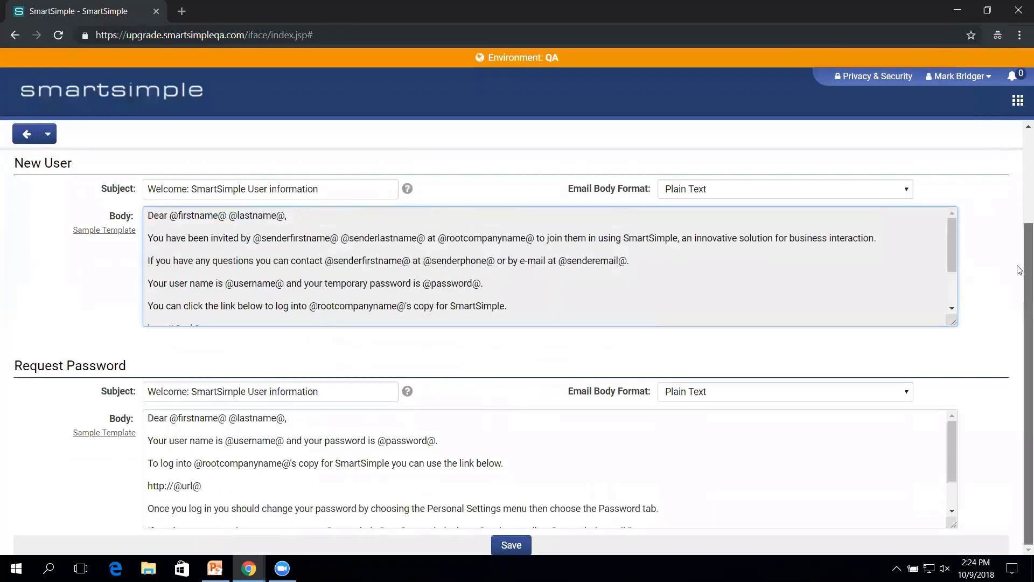
# Switch to the PowerPoint presentation and display the "Privacy policies" slide.
pyautogui.scroll(3, 1020, 259)
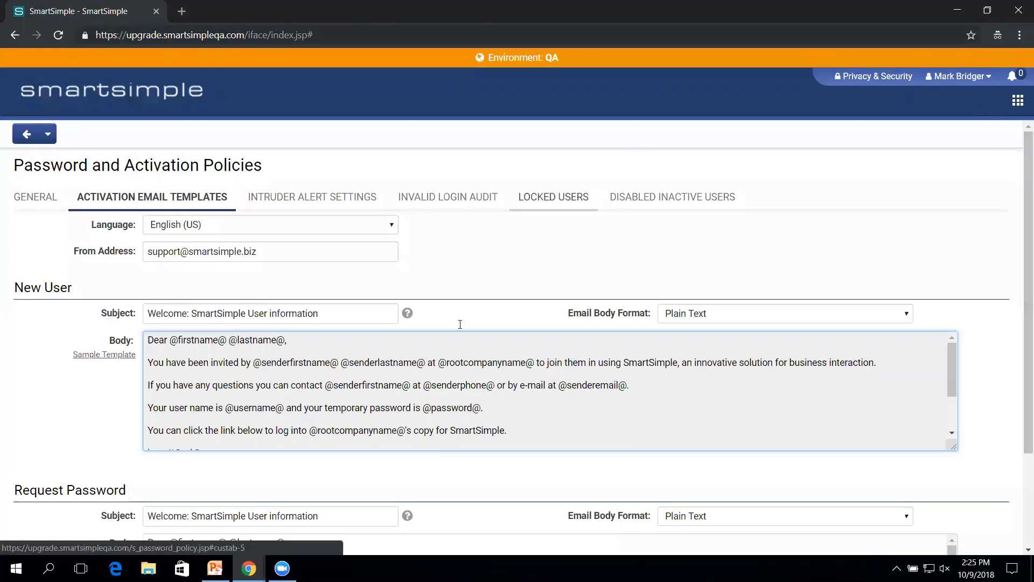
pyautogui.click(240, 568)
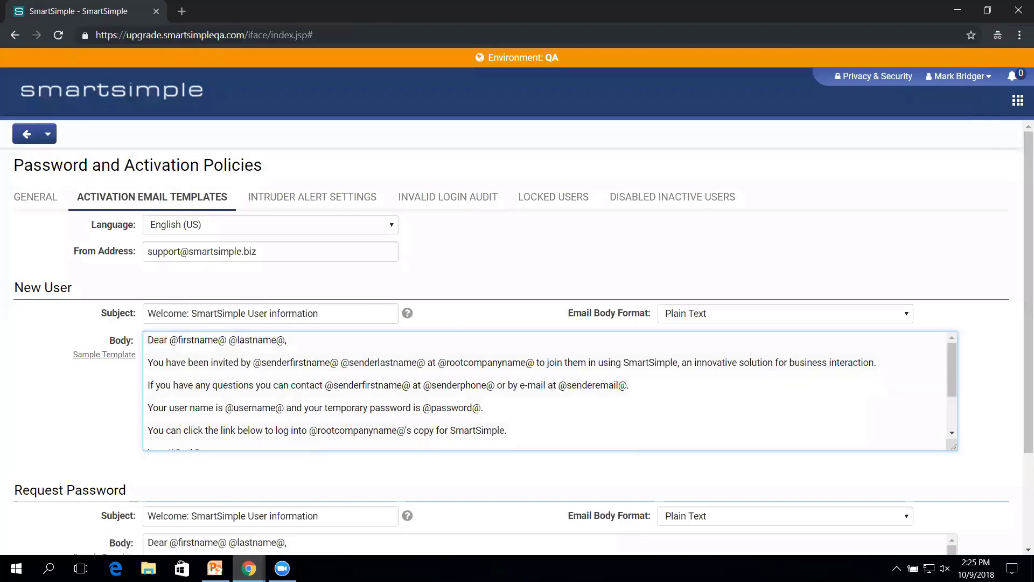
pyautogui.click(215, 566)
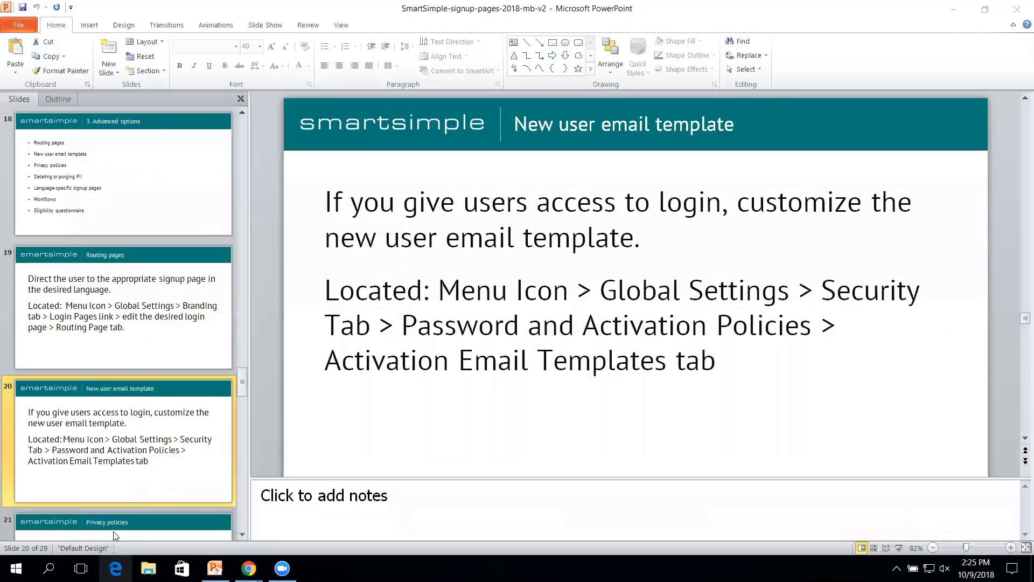
pyautogui.rightClick(116, 568)
pyautogui.click(184, 450)
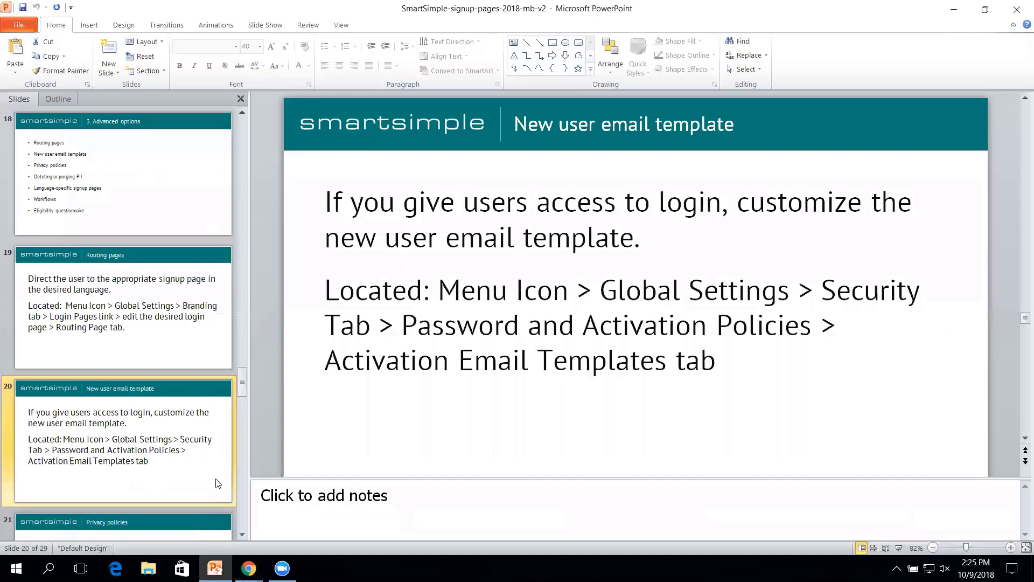
pyautogui.click(245, 535)
pyautogui.click(155, 437)
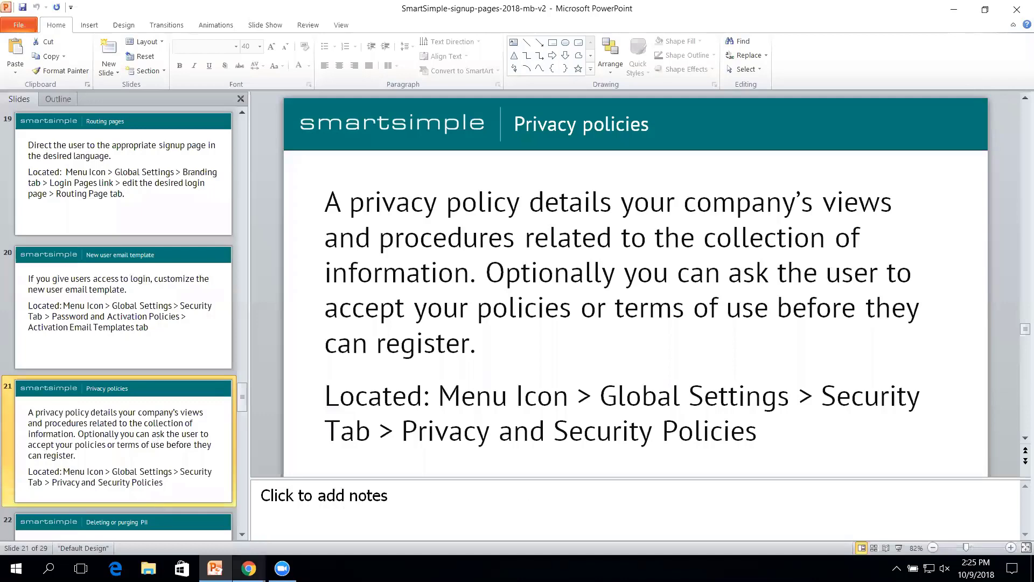
# Return to SmartSimple in Chrome and open the Default Country policy for editing under Privacy and Security Policies in Global Settings' security settings.
pyautogui.moveTo(248, 568)
pyautogui.click(329, 517)
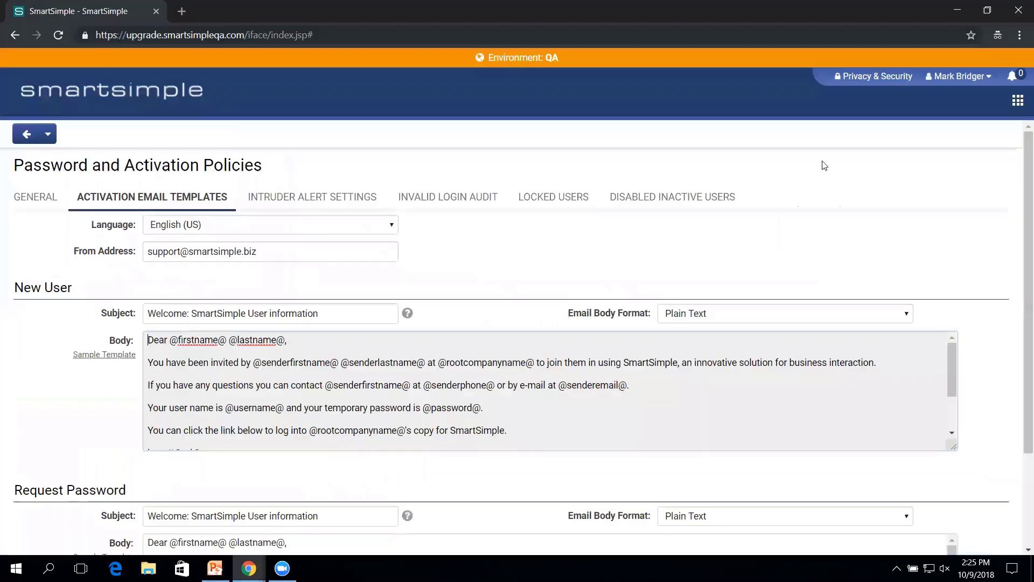
pyautogui.click(1017, 103)
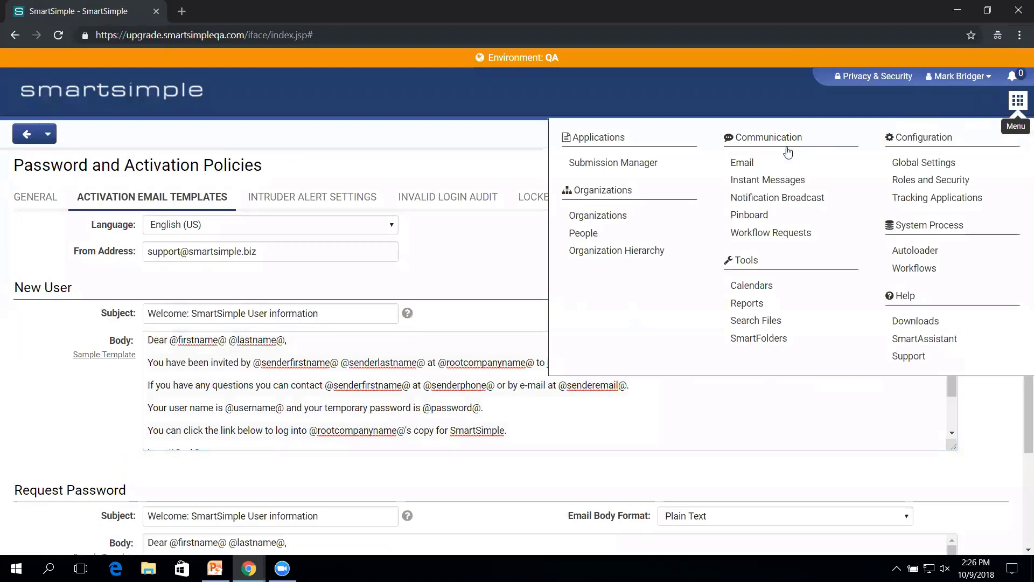
pyautogui.click(924, 163)
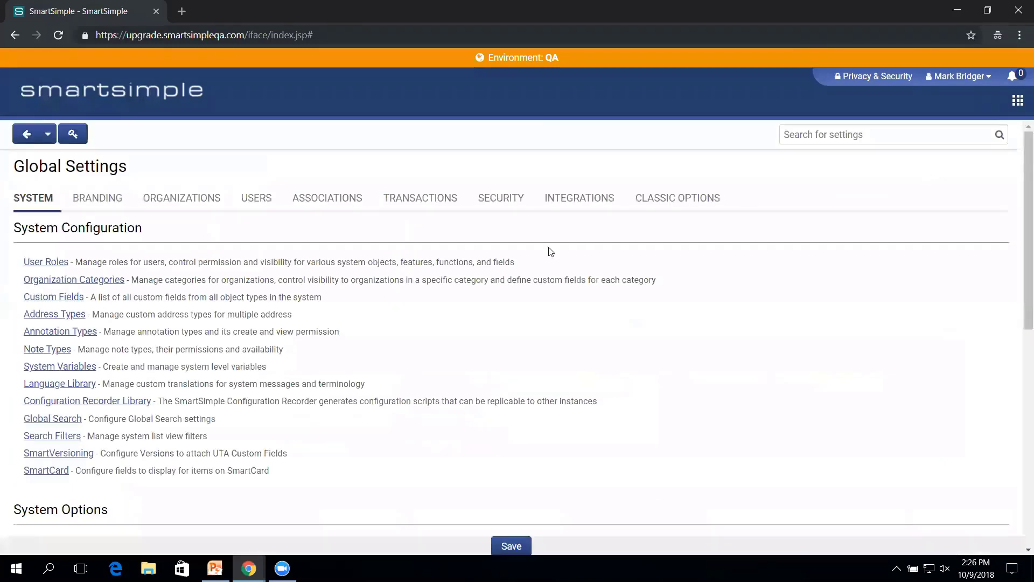
pyautogui.click(501, 198)
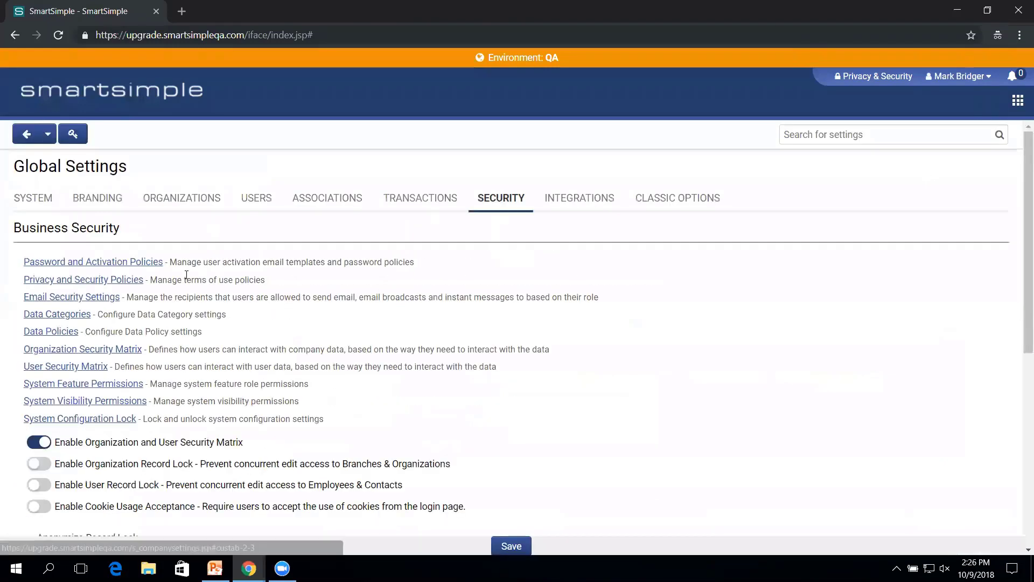
pyautogui.click(112, 282)
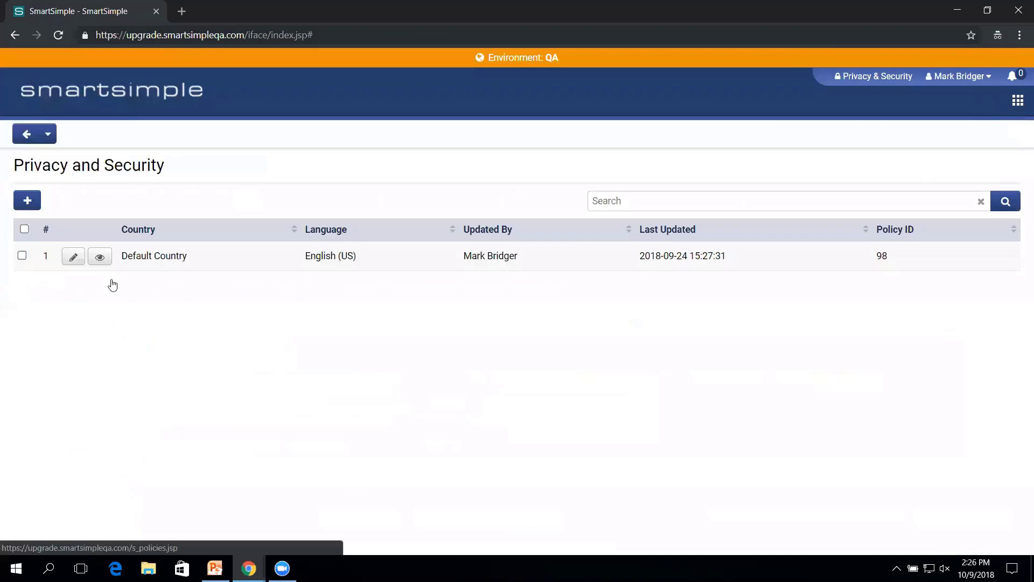
pyautogui.click(73, 257)
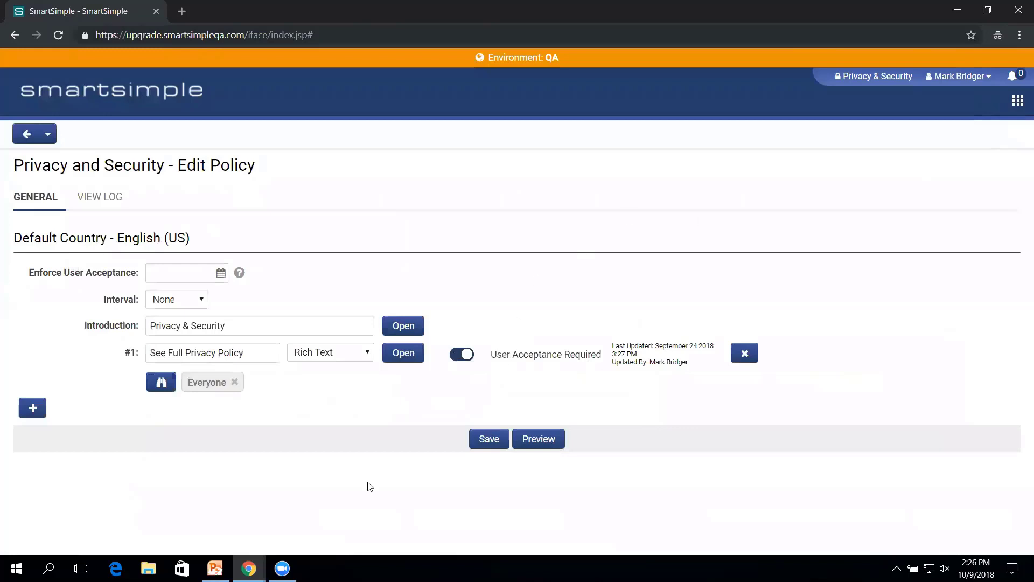
# Switch back to the PowerPoint presentation and display the "Deleting or purging PII" slide.
pyautogui.click(215, 567)
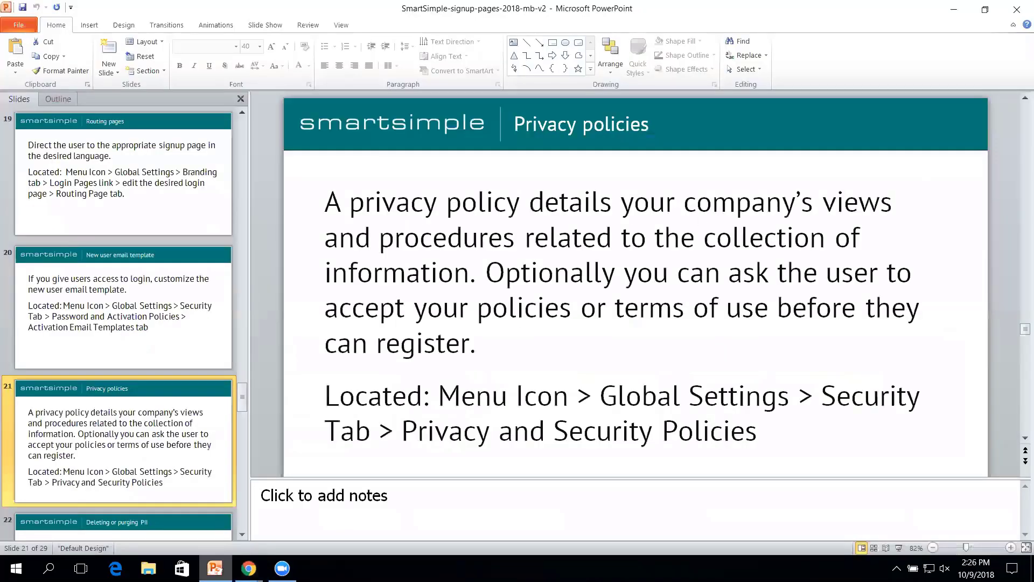
pyautogui.click(240, 534)
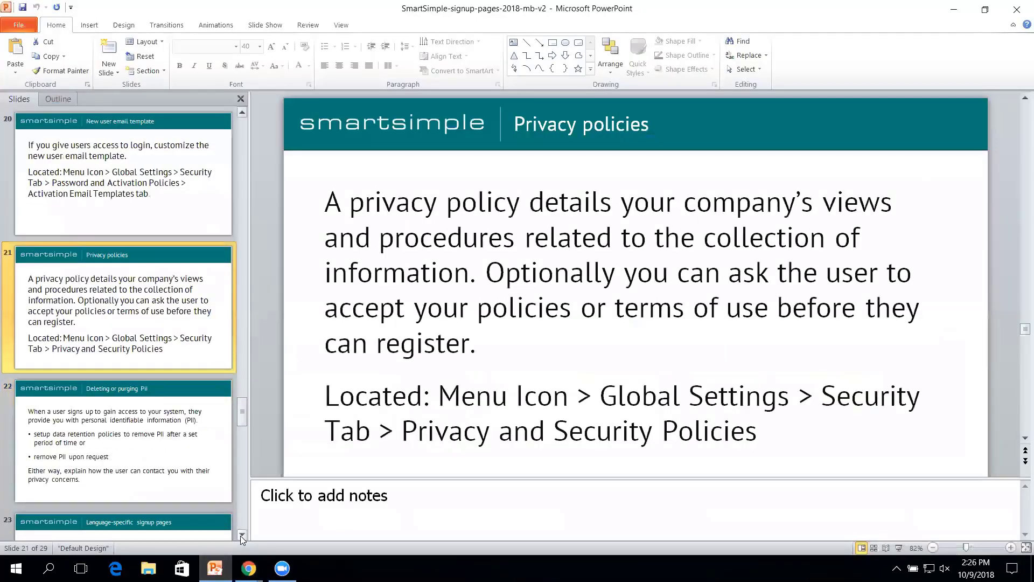
pyautogui.click(151, 454)
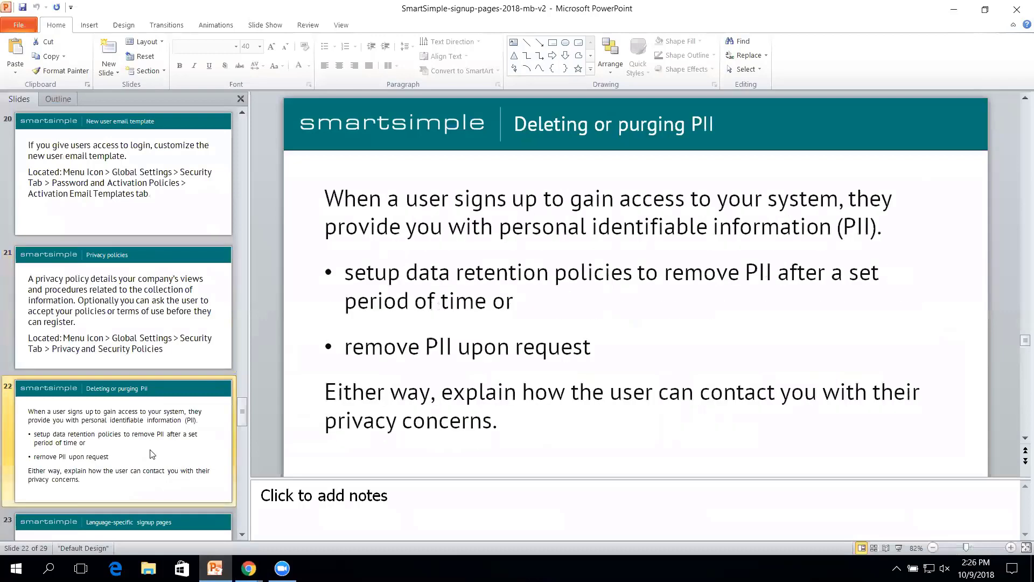